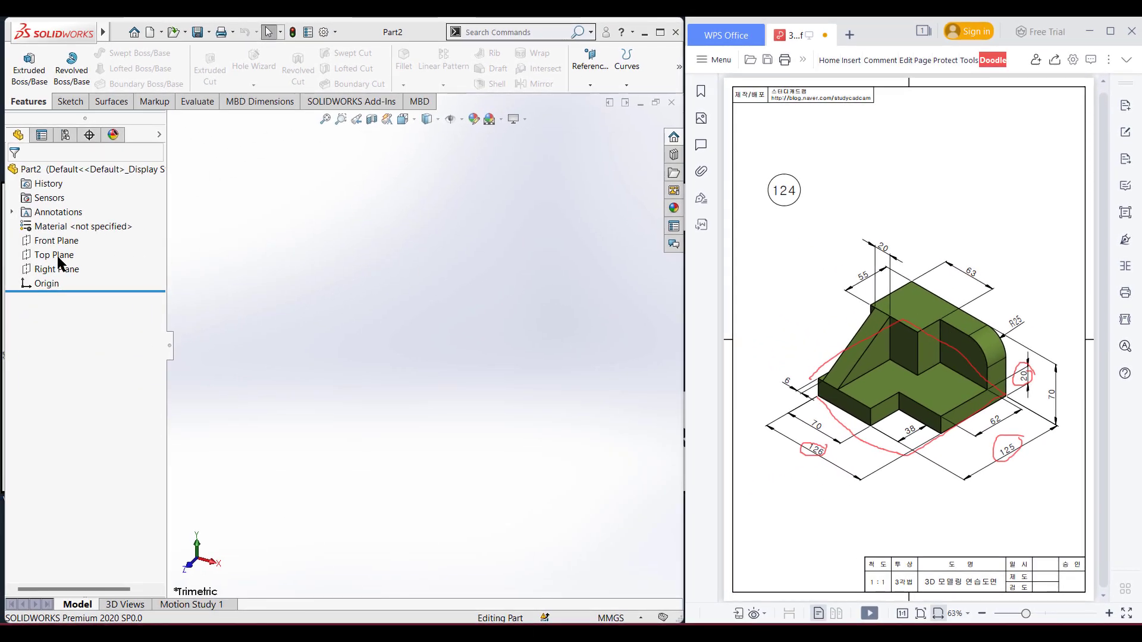
Sketch a center rectangle on the Top Plane, centered on the origin, 125 mm high and 126 mm wide.
right_click(56, 255)
left_click(68, 240)
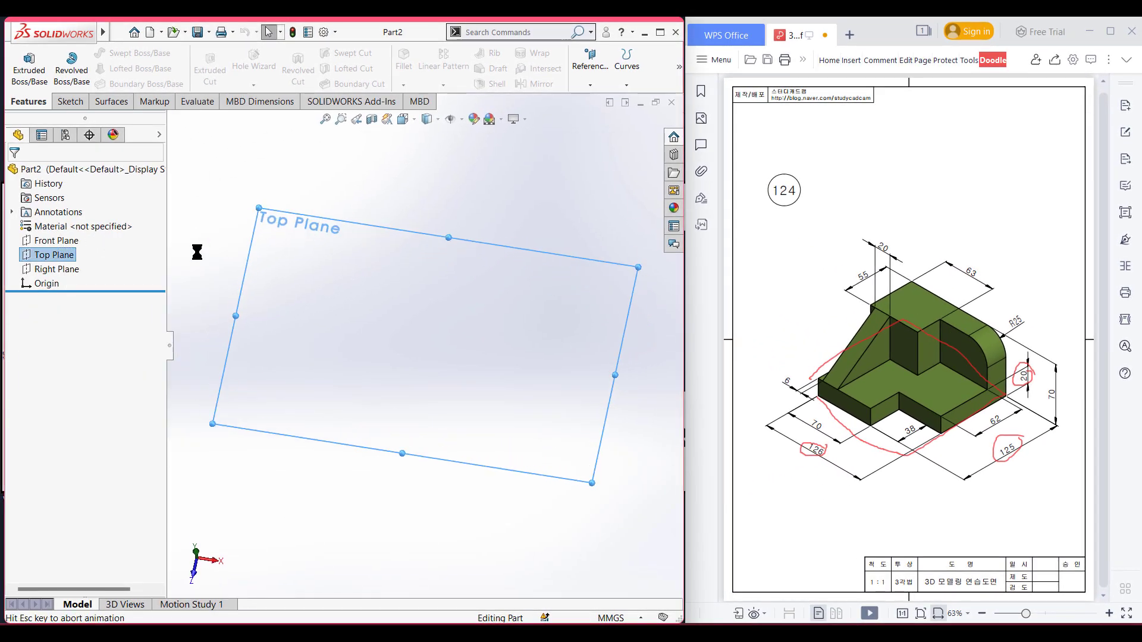
left_click(128, 69)
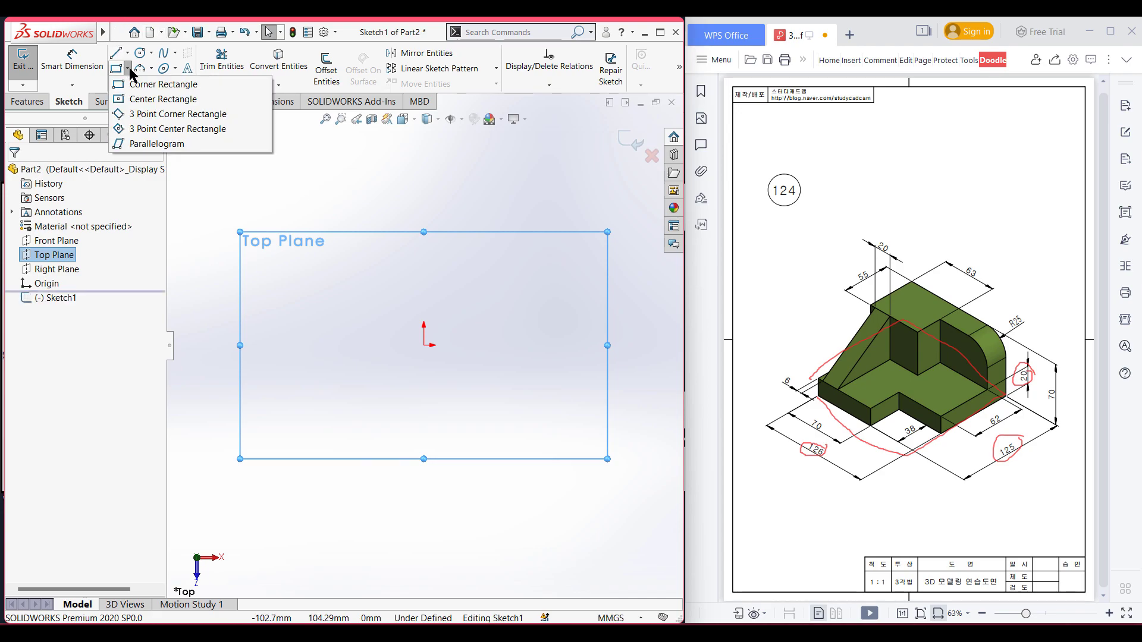
left_click(153, 100)
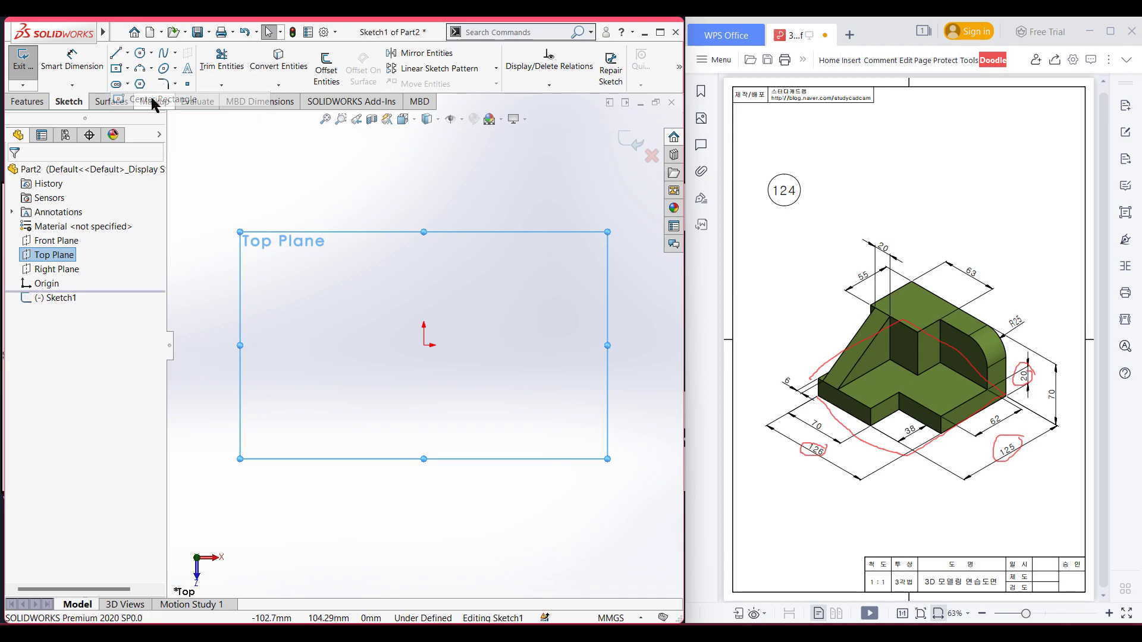
left_click(423, 345)
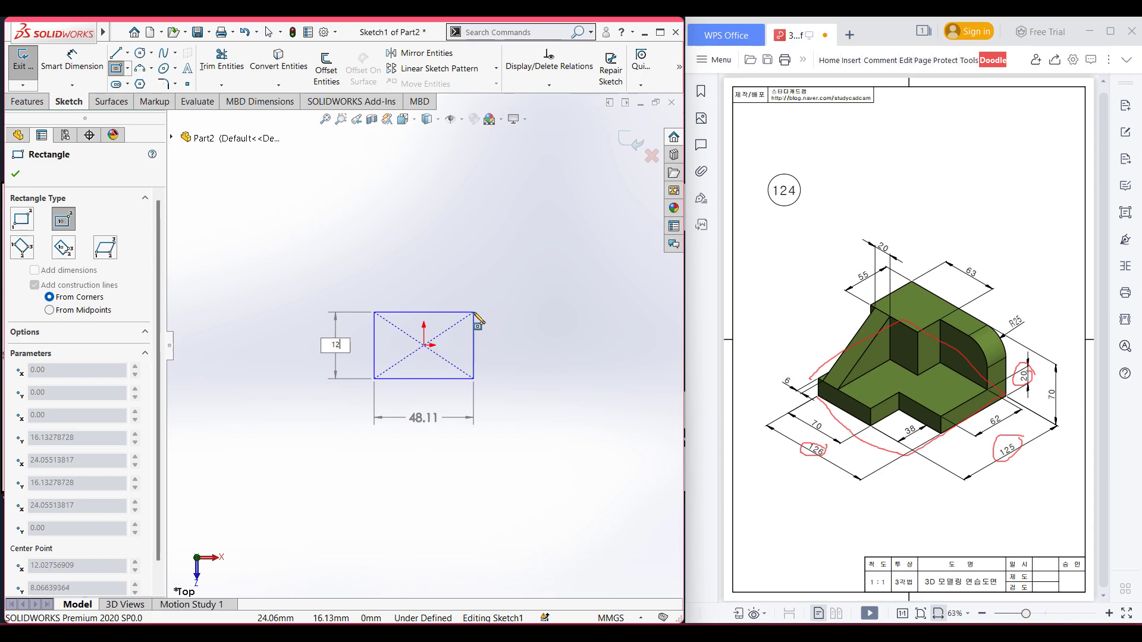
key("Tab")
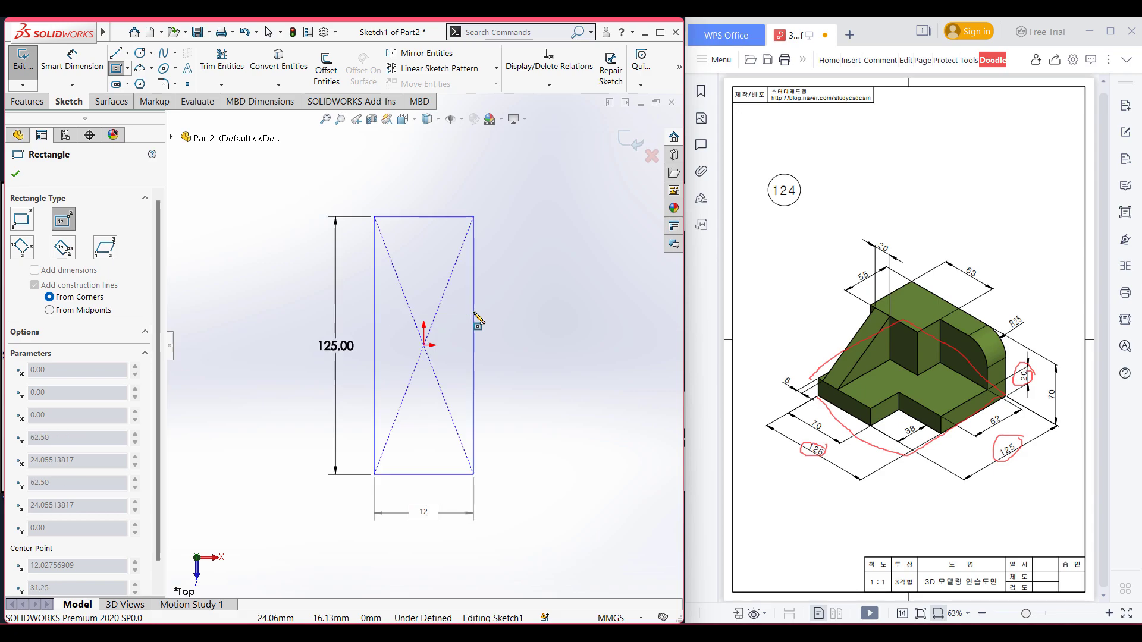
type("126")
key("Return")
key("ctrl+7")
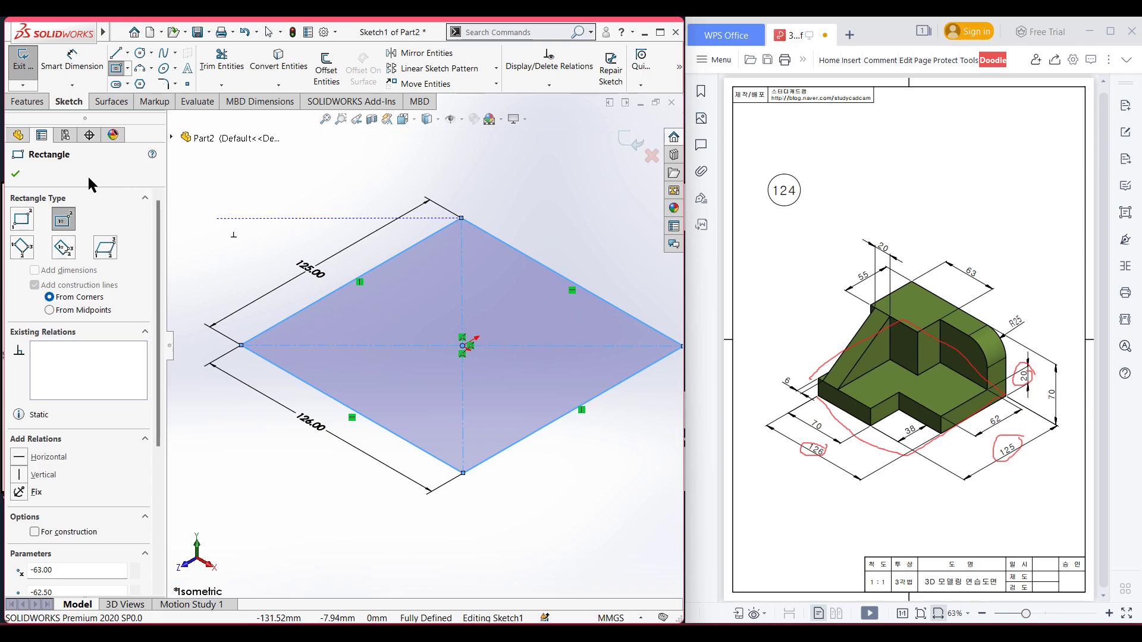
left_click(16, 174)
Extrude the rectangle 20 mm as the base plate.
left_click(29, 101)
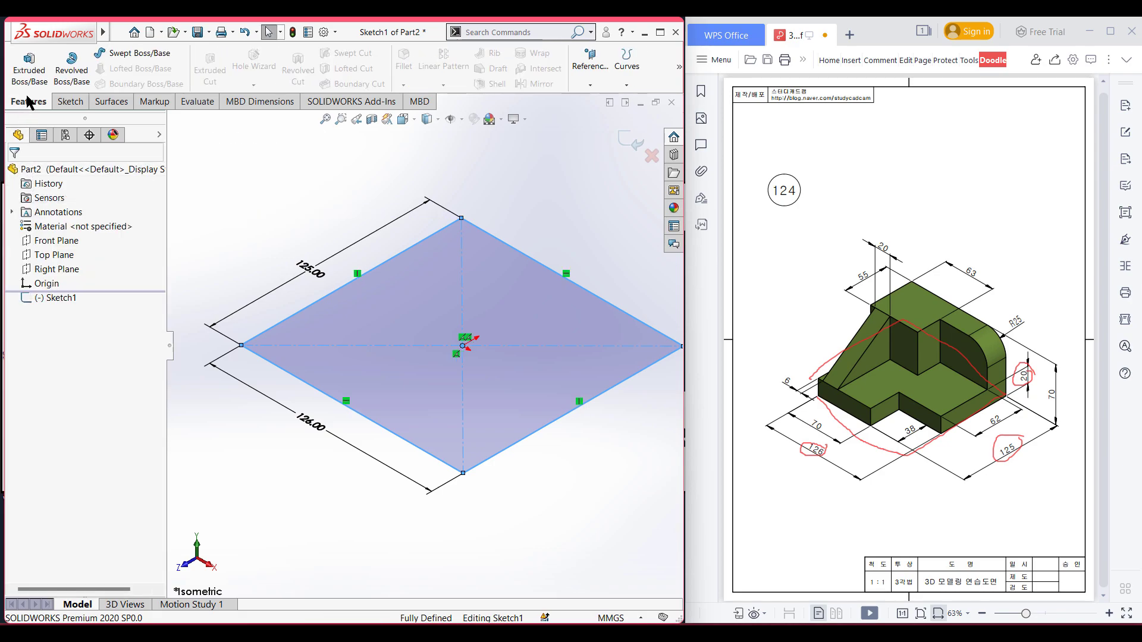
left_click(32, 79)
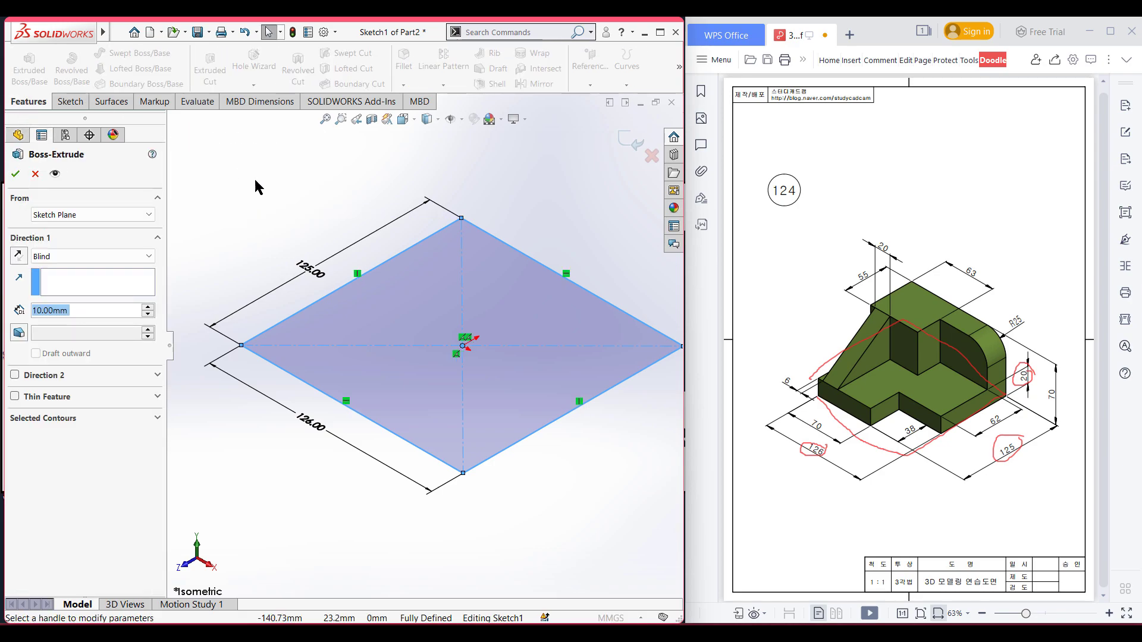
type("20")
key("Return")
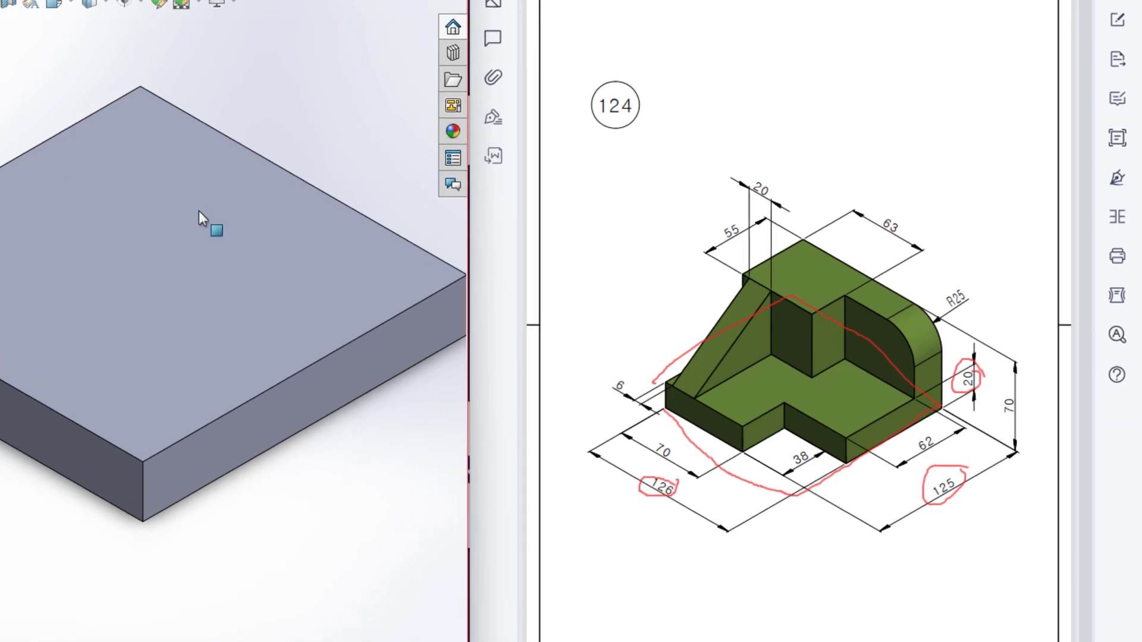
Clear the old marks on the reference drawing, outline the raised block's top face and circle its 63, 55, 70 and 20 dimensions.
key("e")
mouse_move(781, 245)
left_mouse_down()
mouse_move(743, 269)
mouse_move(797, 303)
mouse_move(861, 283)
mouse_move(799, 238)
left_mouse_up()
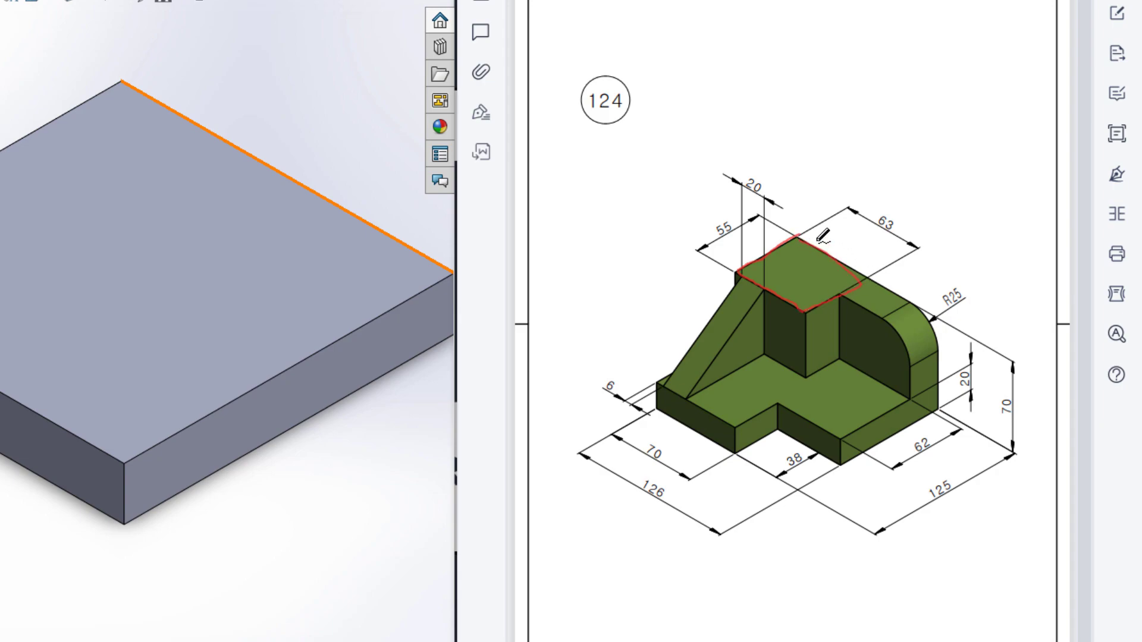
mouse_move(889, 207)
left_mouse_down()
mouse_move(904, 233)
mouse_move(887, 206)
left_mouse_up()
mouse_move(722, 213)
left_mouse_down()
mouse_move(745, 231)
mouse_move(721, 222)
left_mouse_up()
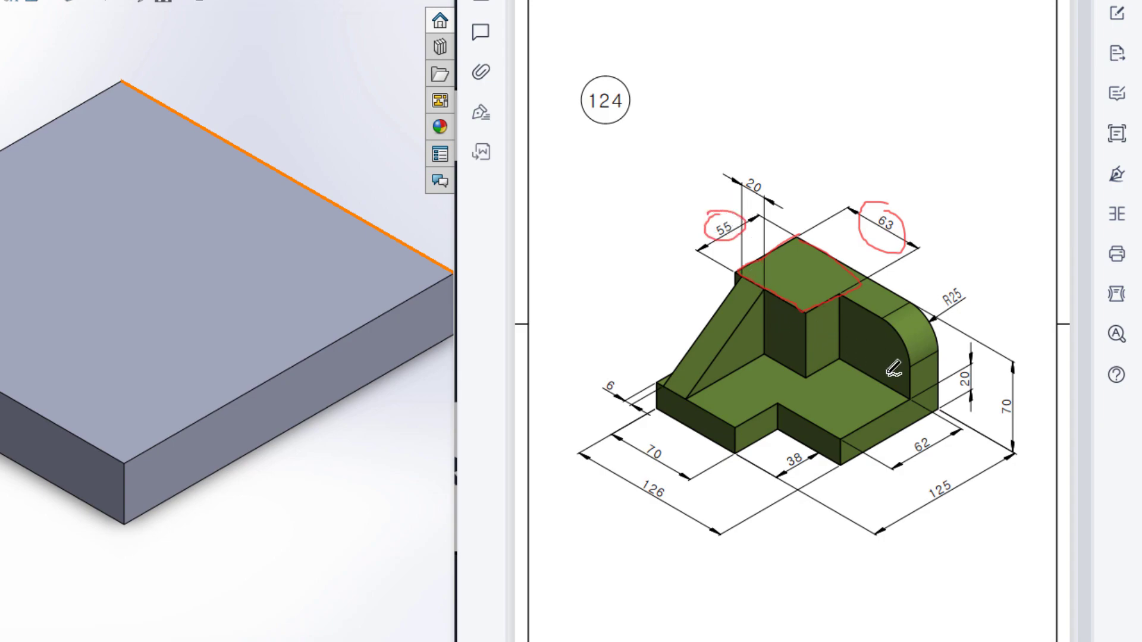
mouse_move(1009, 406)
left_mouse_down()
mouse_move(1015, 385)
mouse_move(949, 392)
mouse_move(970, 367)
left_mouse_up()
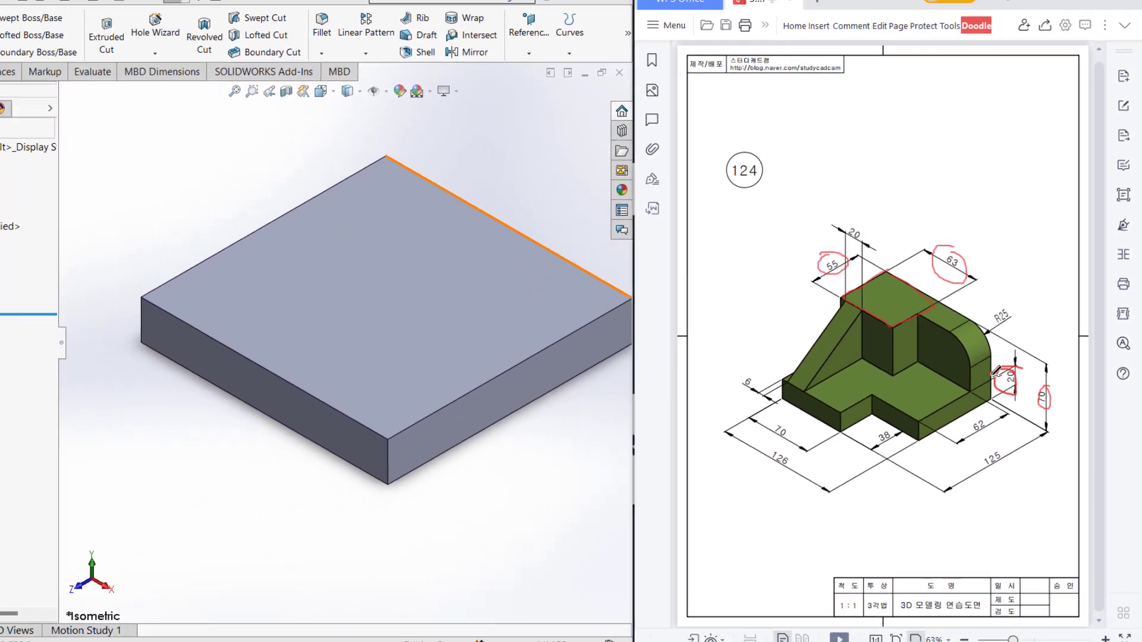
Sketch a corner rectangle on the plate's upper face from its back-left corner, 55 mm deep and 63 mm wide.
right_click(534, 283)
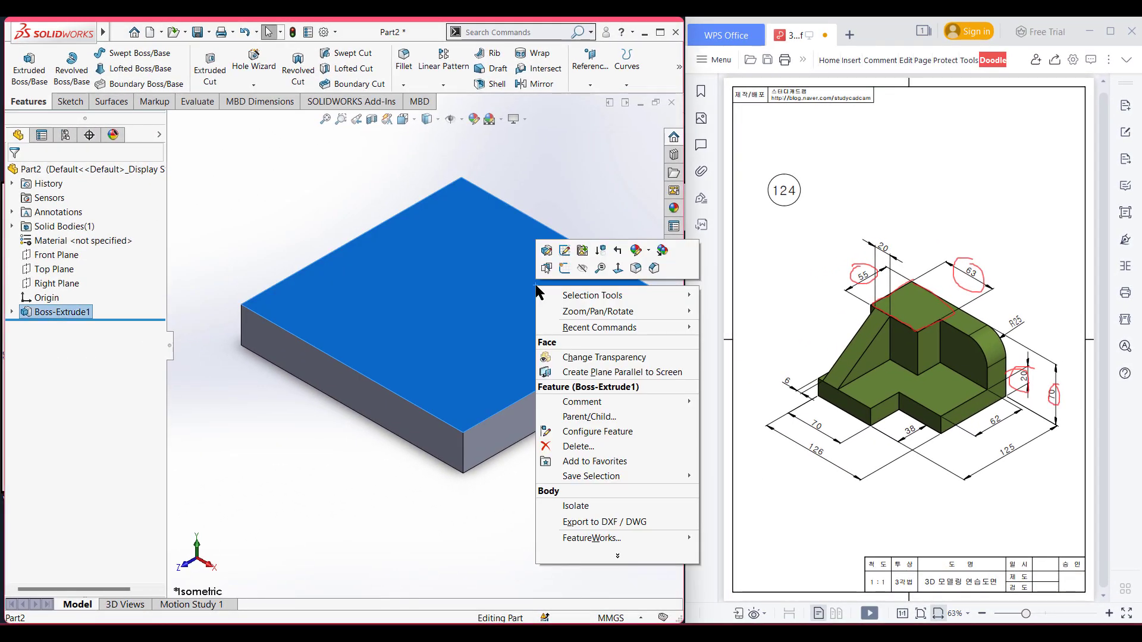
left_click(565, 269)
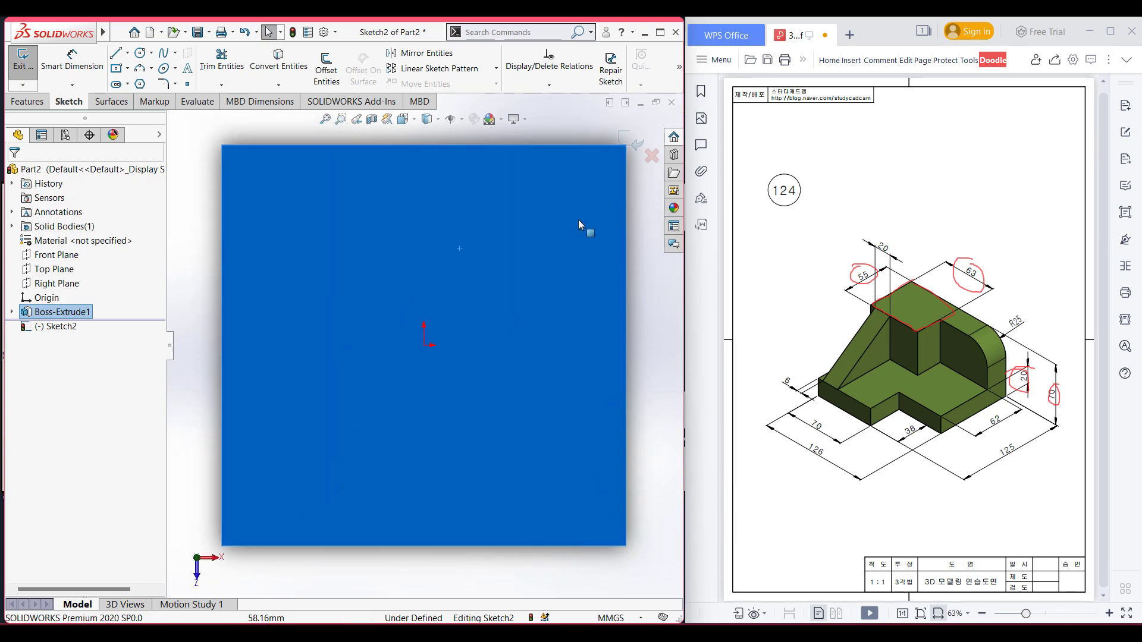
left_click(135, 66)
left_click(127, 68)
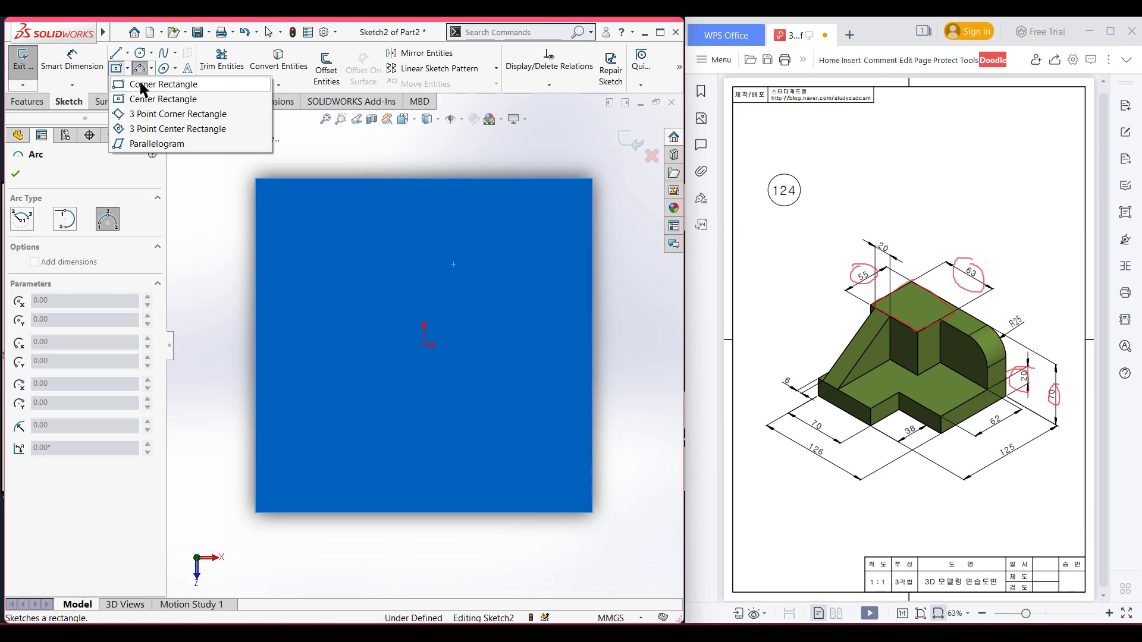
left_click(143, 84)
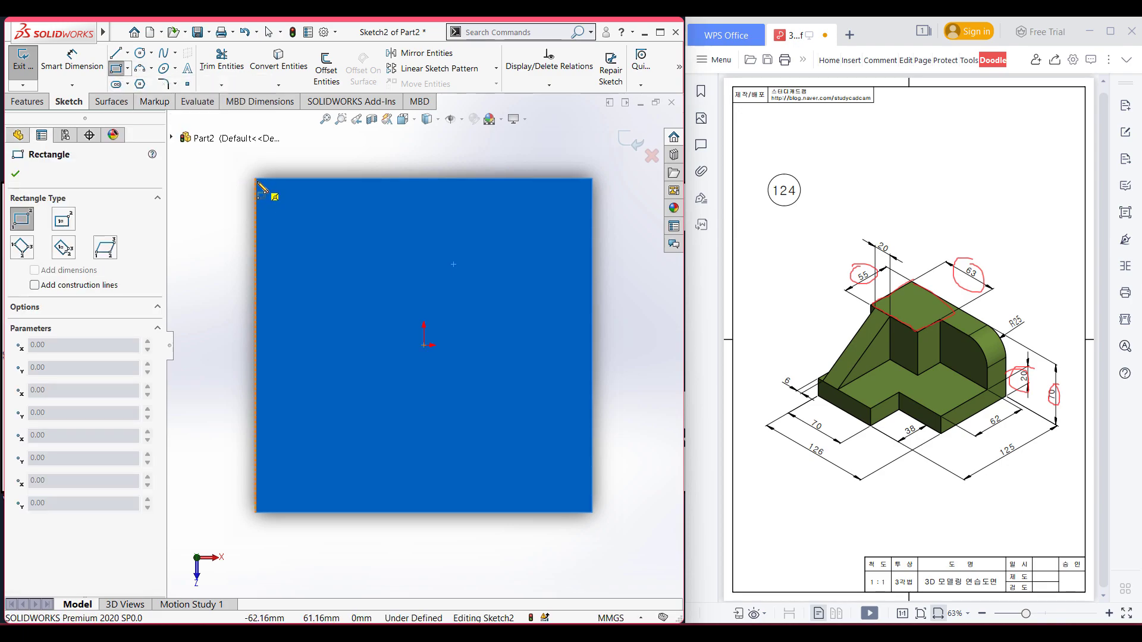
left_click(256, 179)
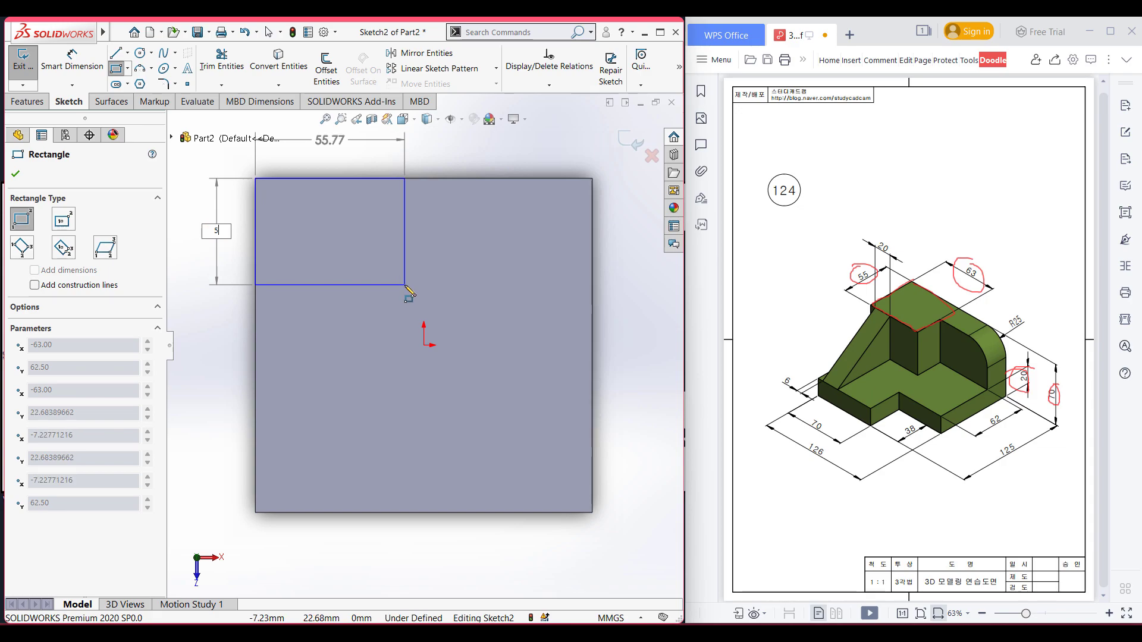
key("Tab")
type("63")
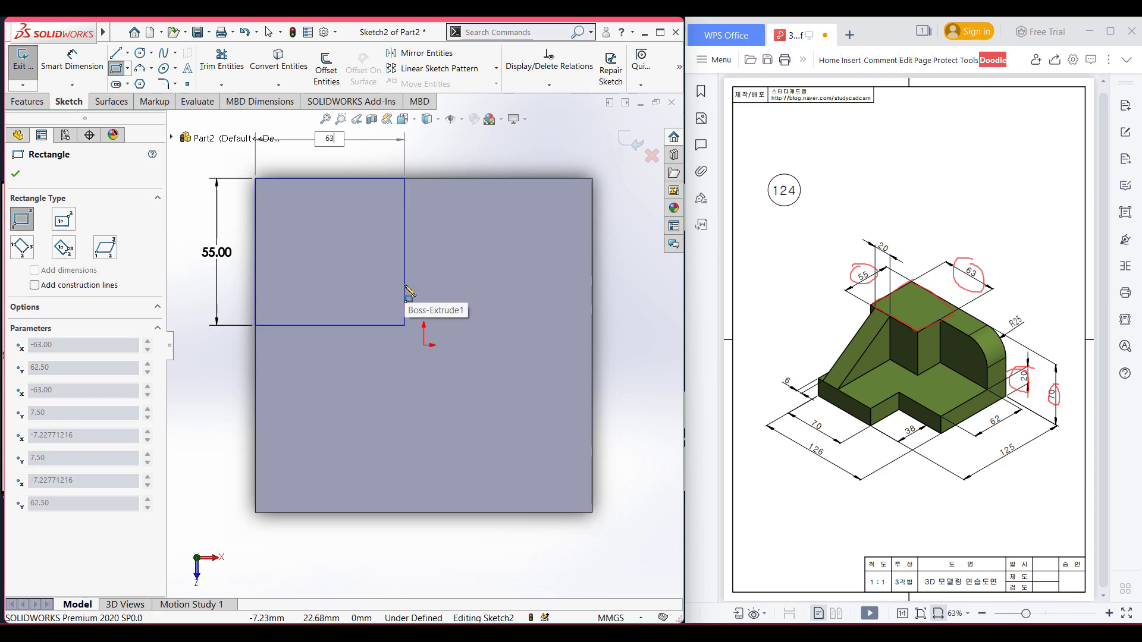
key("Return")
key("ctrl+7")
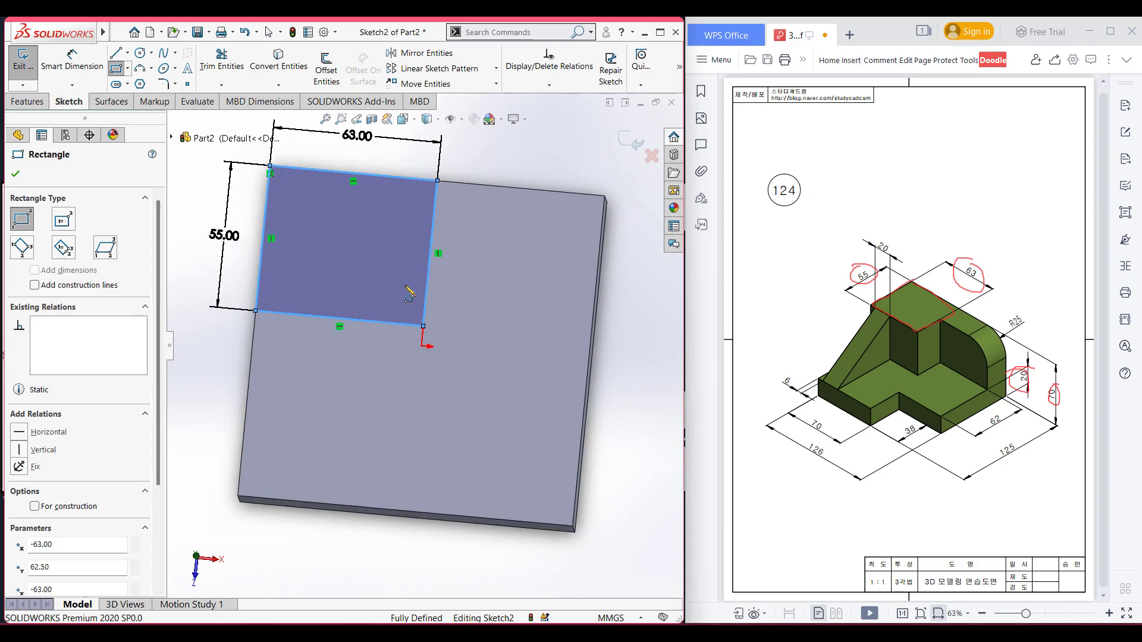
Extrude the 63 × 55 mm rectangle upward from the plate by 70-20 mm with the result merged.
left_click(28, 102)
left_click(30, 68)
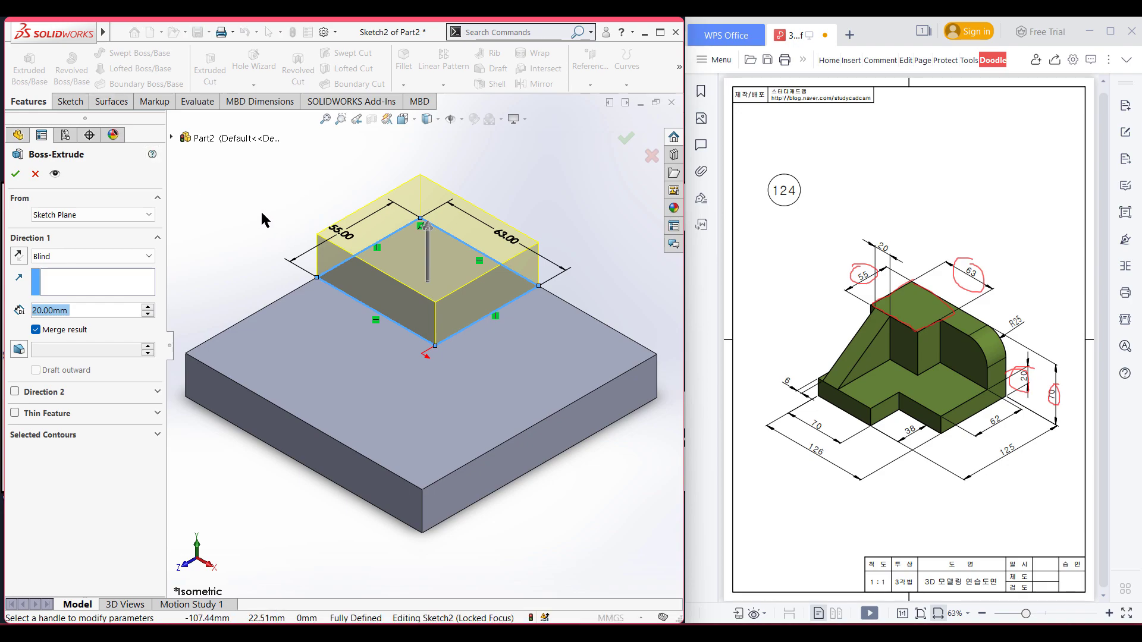
type("70")
key("BackSpace")
key("BackSpace")
type("50")
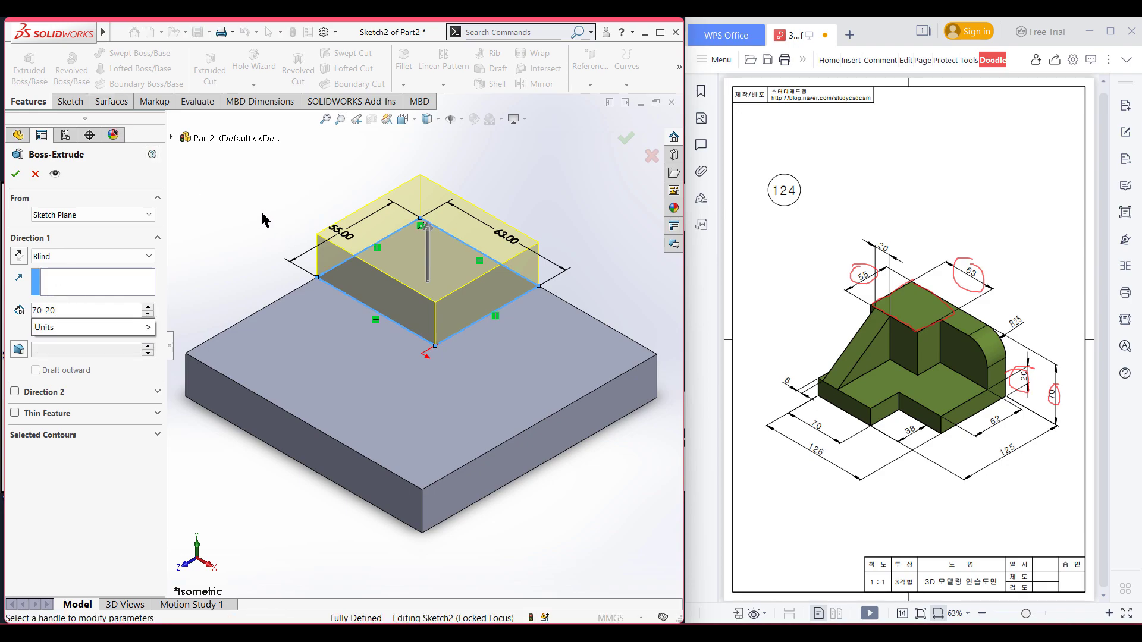
key("Return")
left_click(15, 173)
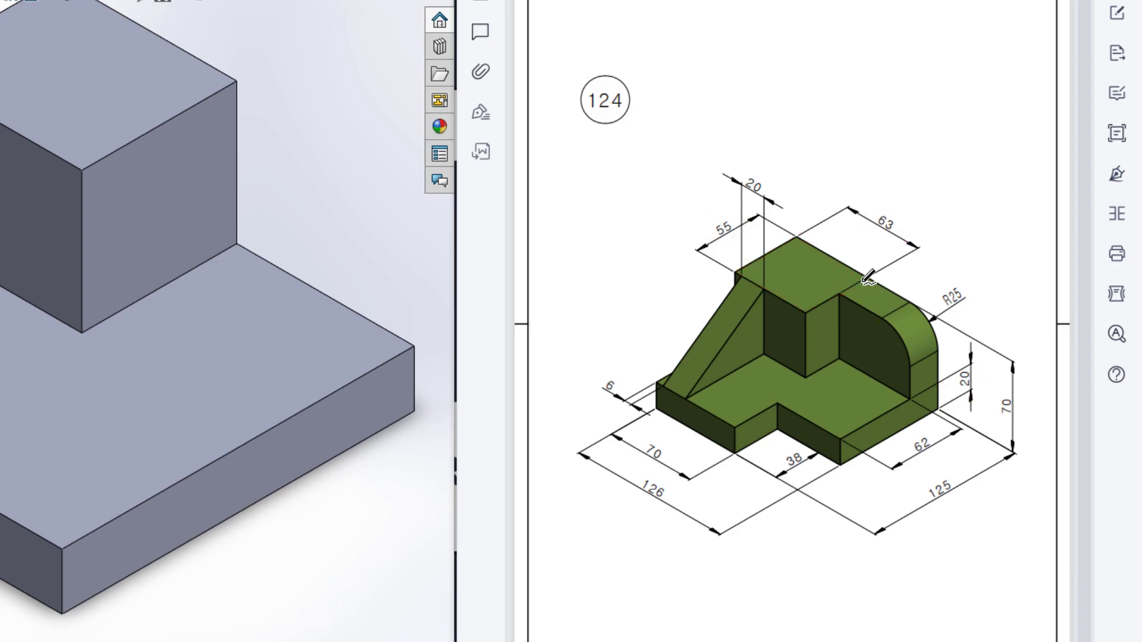
Outline the rounded wall on the reference drawing and circle the R25, 125, 38 and 62 dimensions.
mouse_move(867, 277)
left_mouse_down()
mouse_move(942, 315)
mouse_move(934, 378)
mouse_move(862, 376)
mouse_move(837, 351)
mouse_move(860, 275)
left_mouse_up()
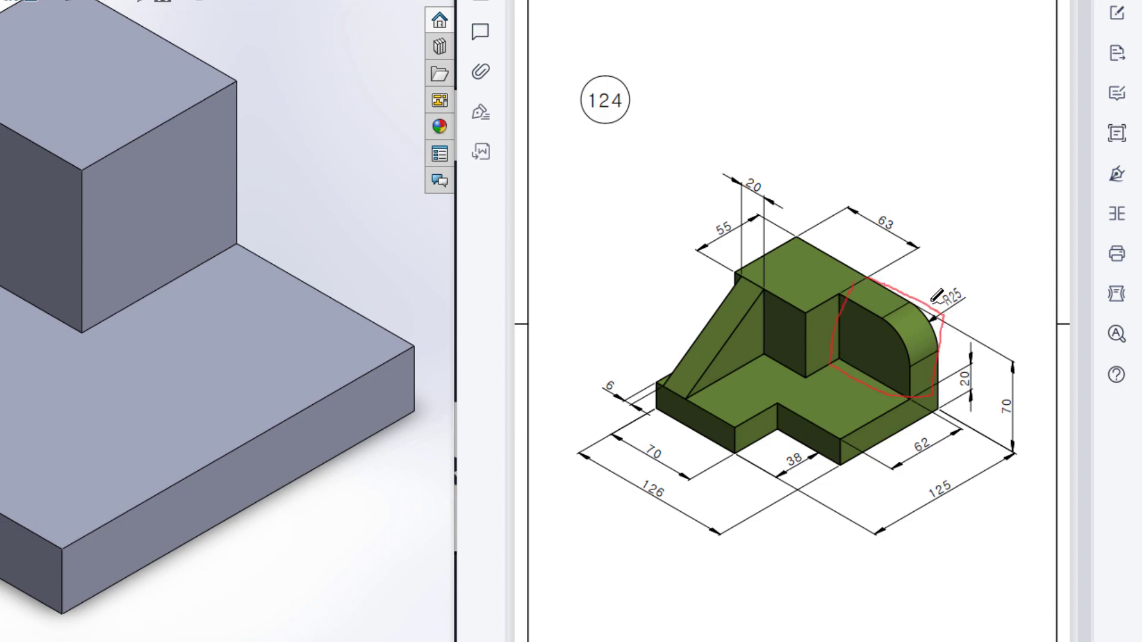
mouse_move(936, 288)
left_mouse_down()
mouse_move(958, 317)
mouse_move(937, 294)
left_mouse_up()
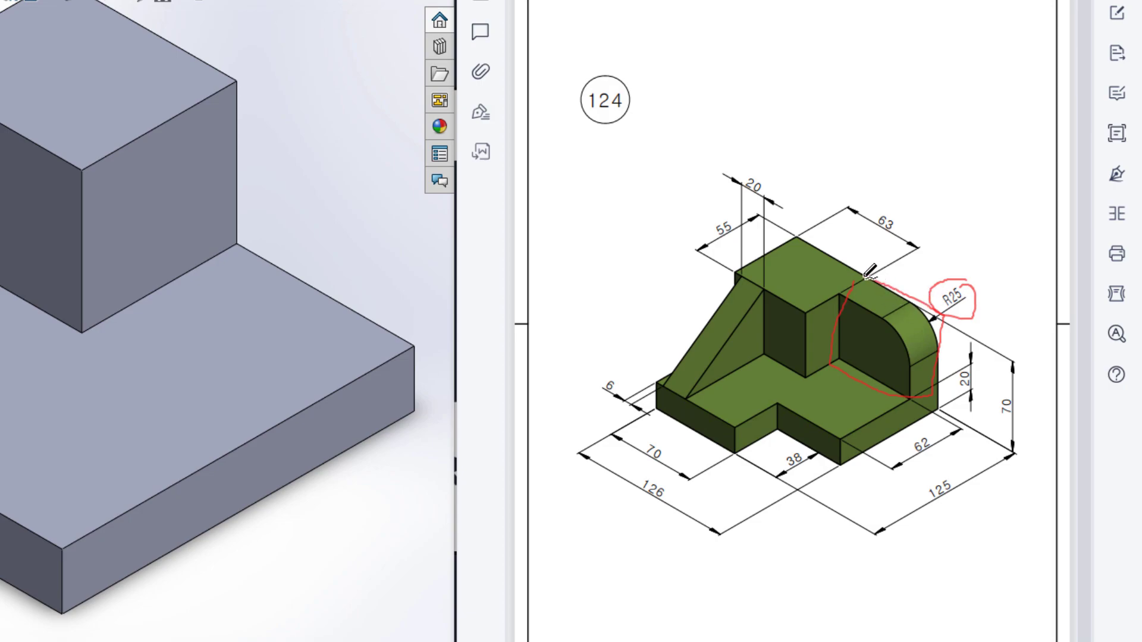
mouse_move(944, 339)
left_mouse_down()
mouse_move(936, 383)
mouse_move(945, 323)
mouse_move(879, 281)
mouse_move(849, 309)
mouse_move(839, 357)
mouse_move(924, 390)
left_mouse_up()
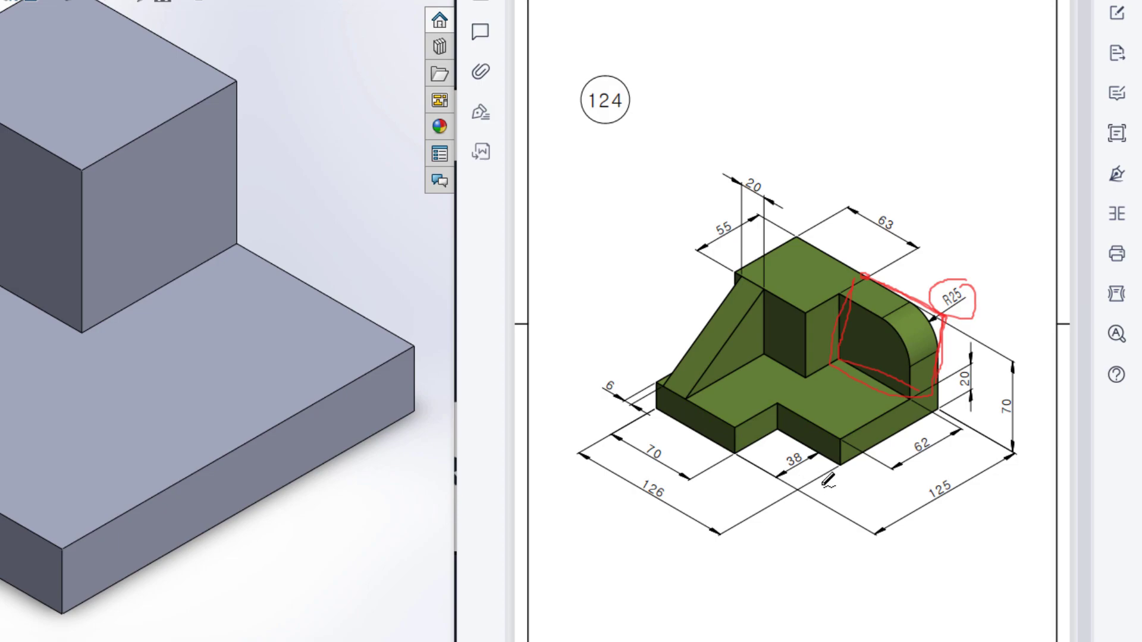
mouse_move(953, 467)
left_mouse_down()
mouse_move(915, 497)
mouse_move(940, 468)
left_mouse_up()
left_click_drag(804, 441, 814, 452)
mouse_move(939, 429)
left_mouse_down()
mouse_move(901, 443)
mouse_move(933, 425)
left_mouse_up()
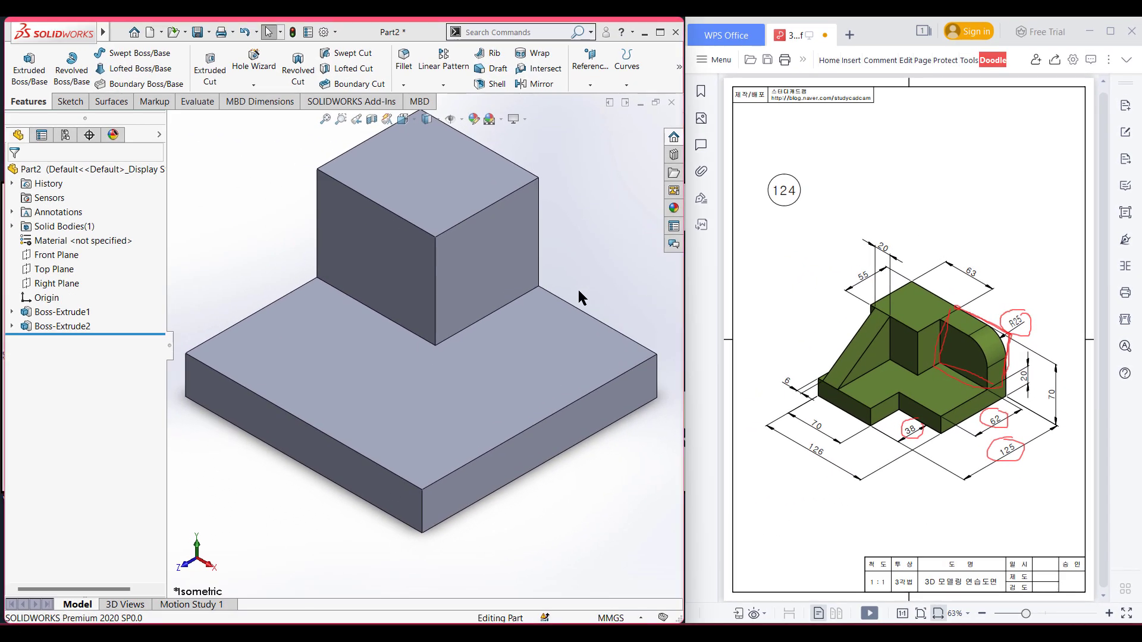
Sketch a closed rectangle of lines on the part's back face, filling the area above the plate beside the block, up to the block's height.
middle_click_drag(576, 288, 547, 273)
left_click(549, 266)
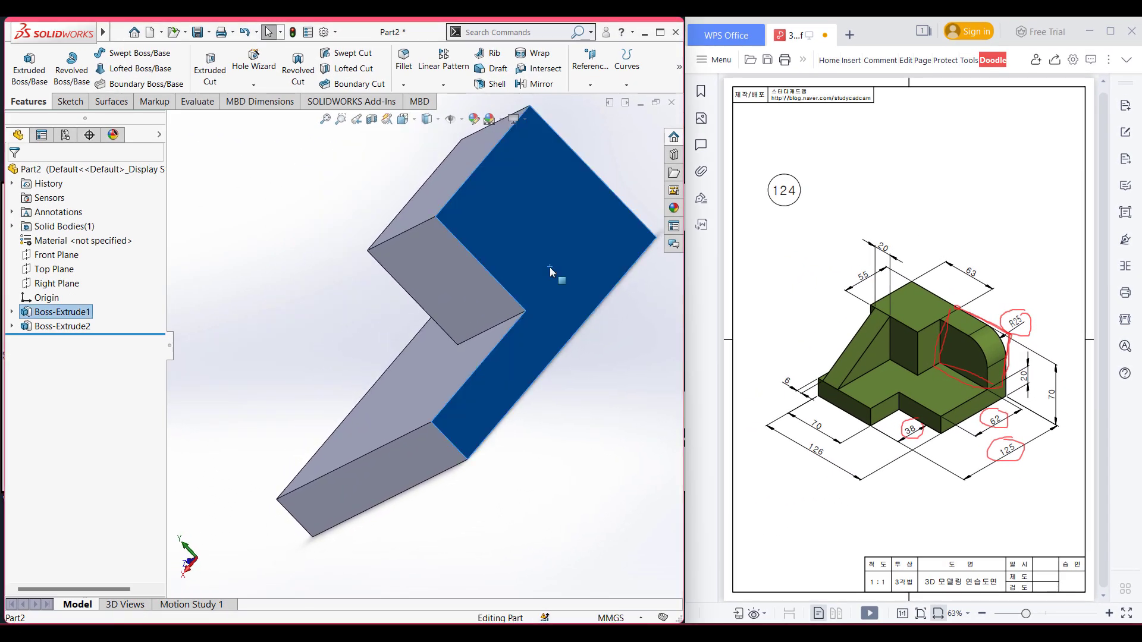
right_click(550, 267)
left_click(575, 255)
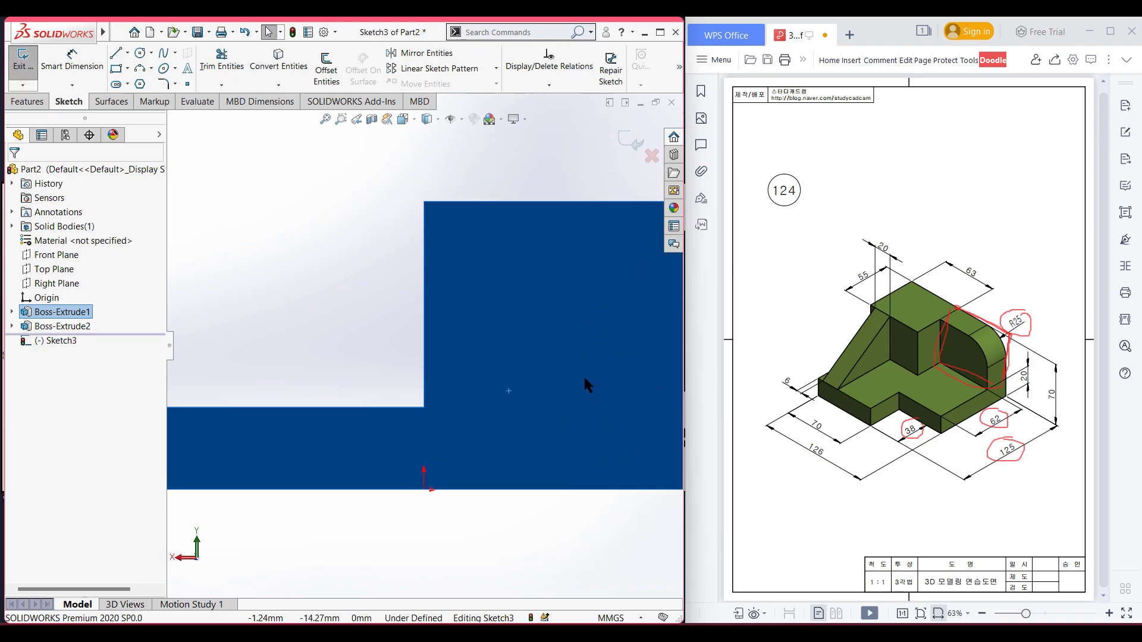
left_click(394, 212)
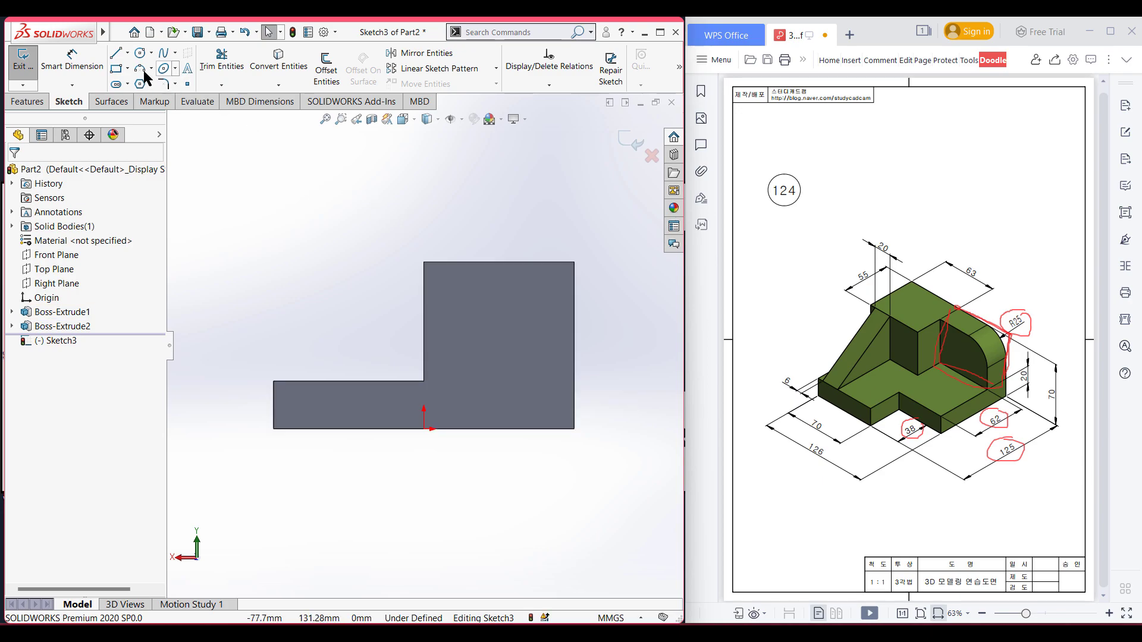
left_click(272, 381)
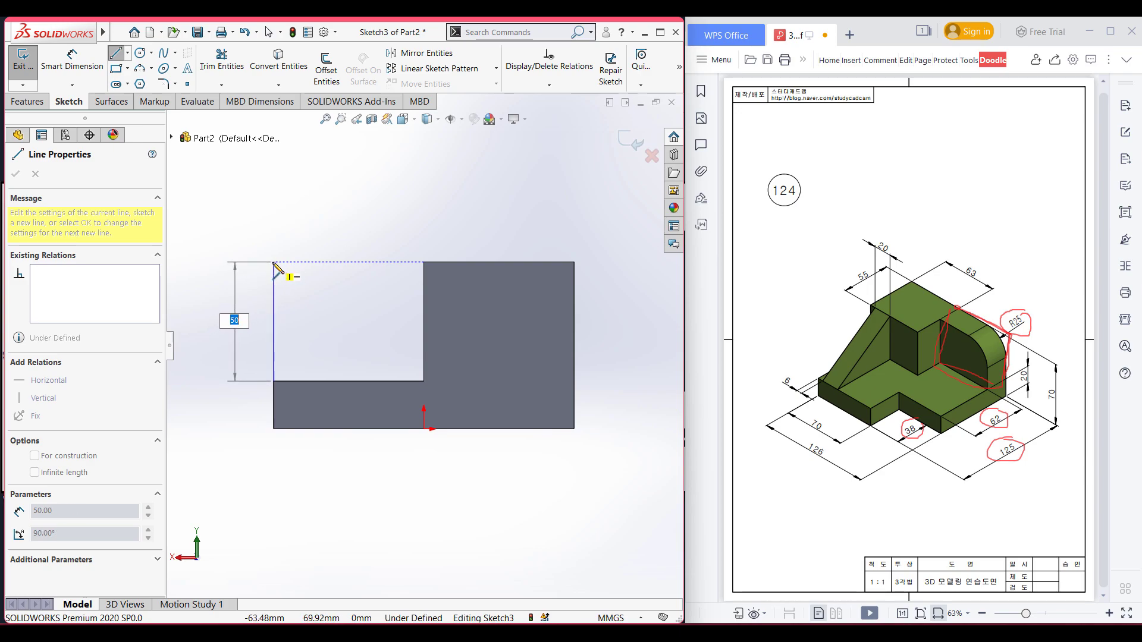
left_click(274, 263)
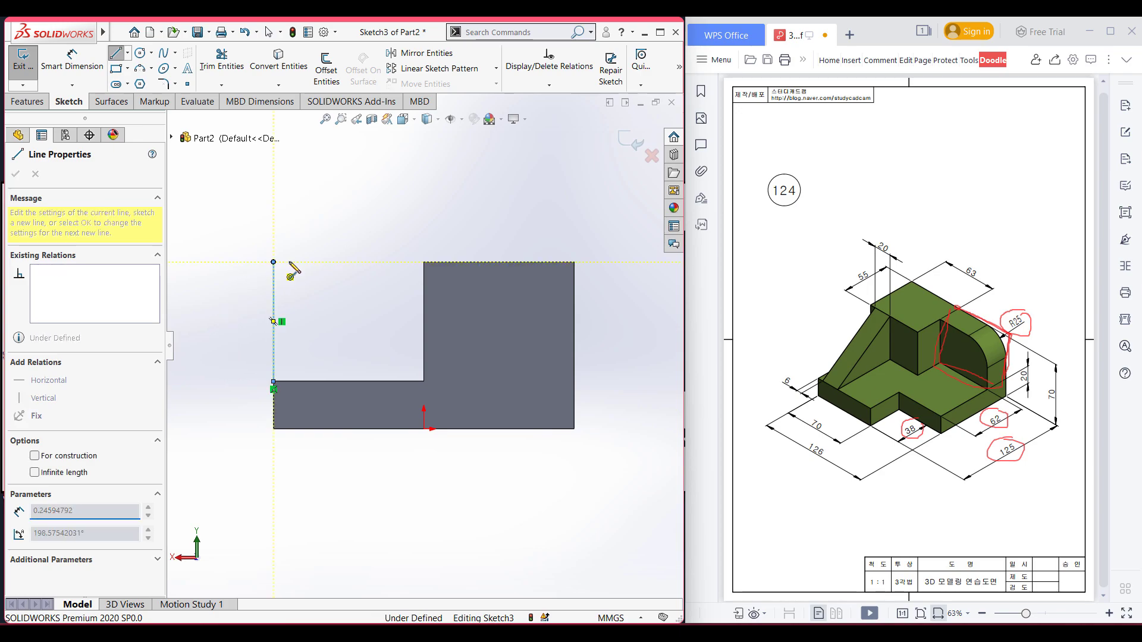
left_click(423, 262)
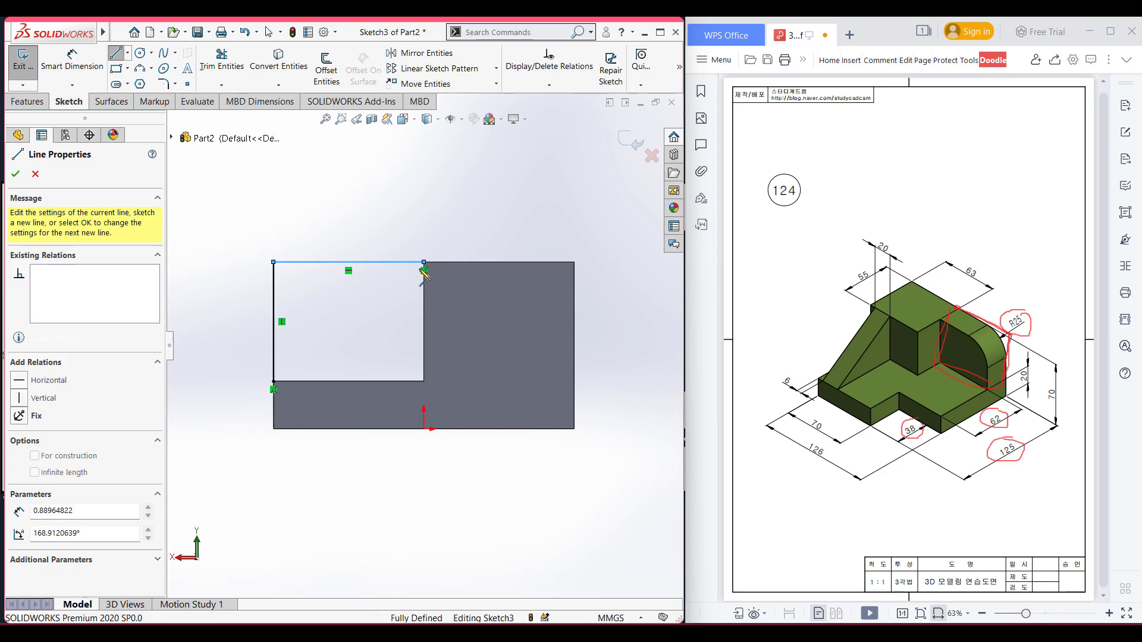
left_click(423, 382)
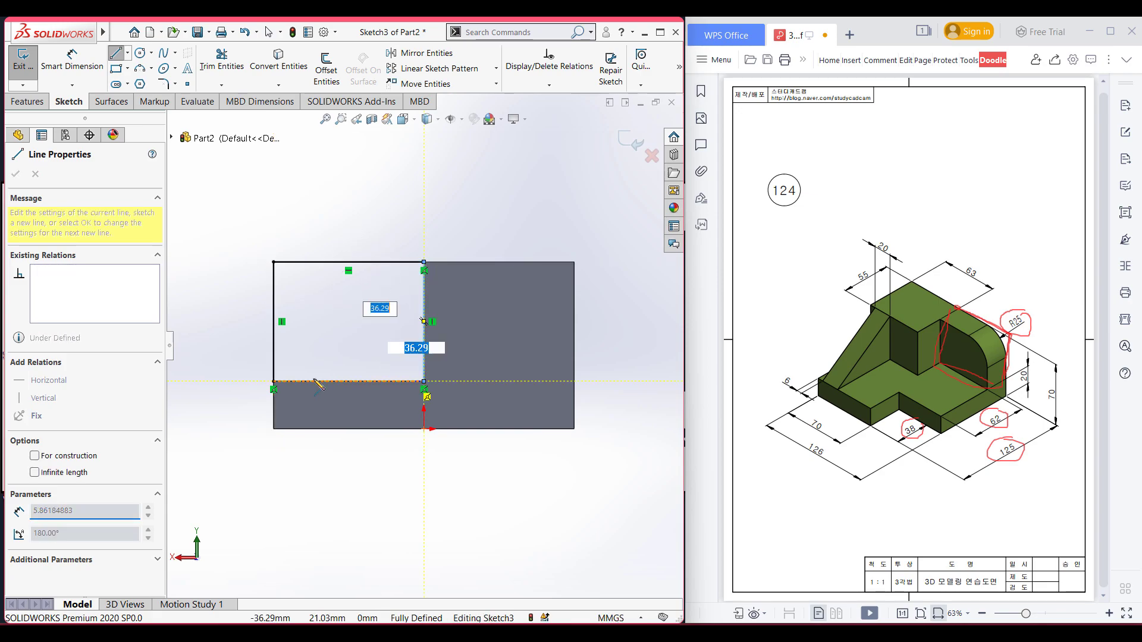
left_click(274, 381)
left_click(15, 174)
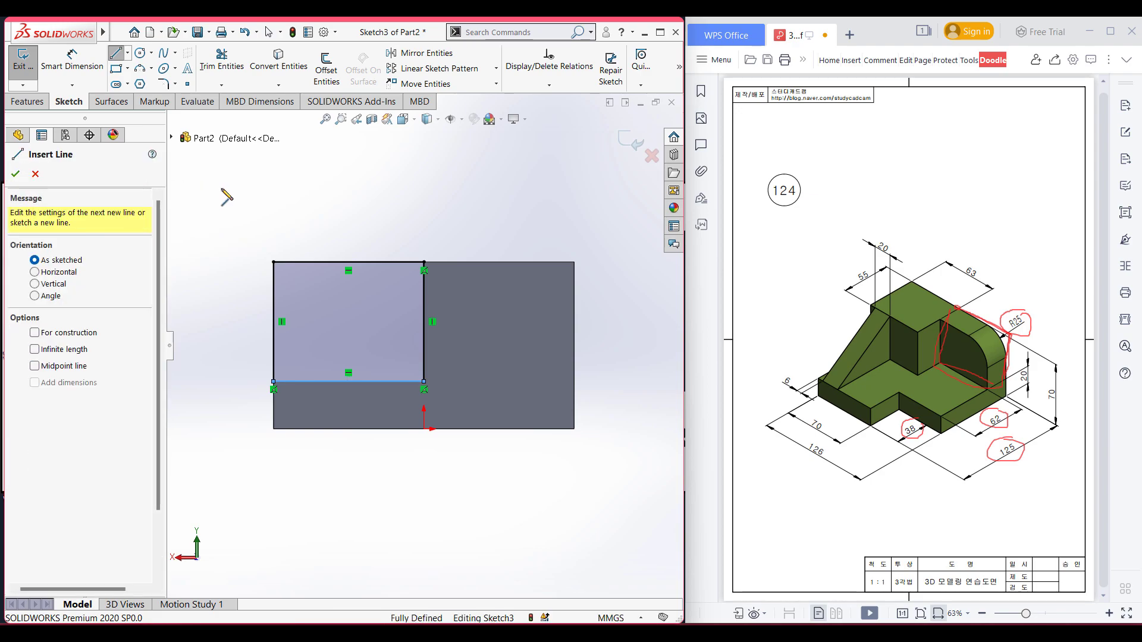
left_click(15, 174)
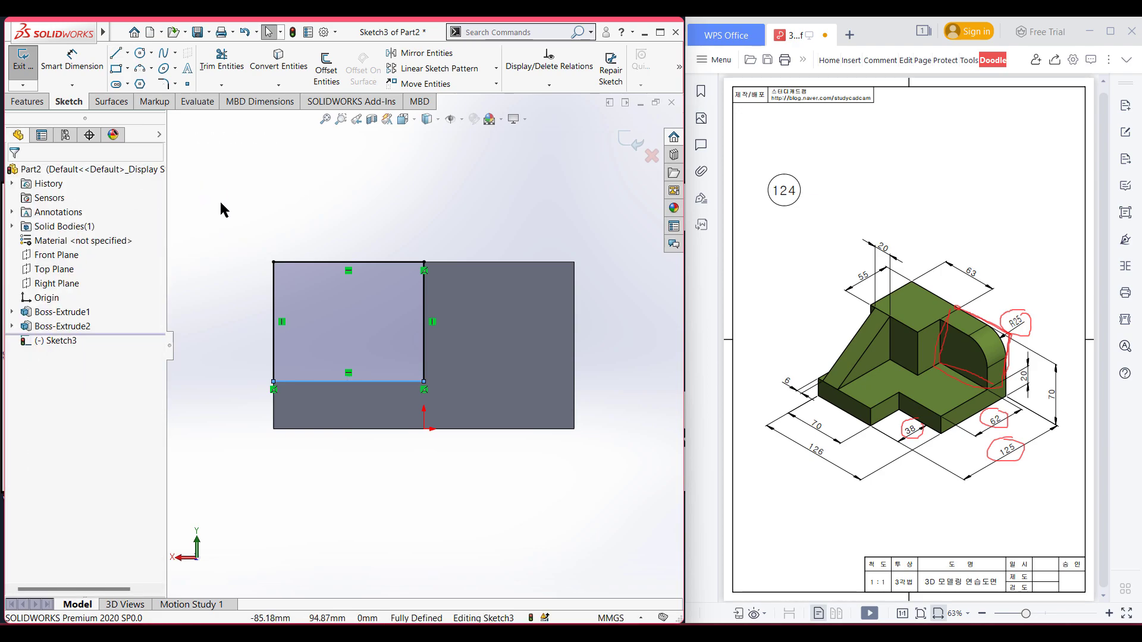
Extrude the rectangle beside the block by 125-38-62 mm in the reversed direction, over the plate, with the result merged.
key("ctrl+7")
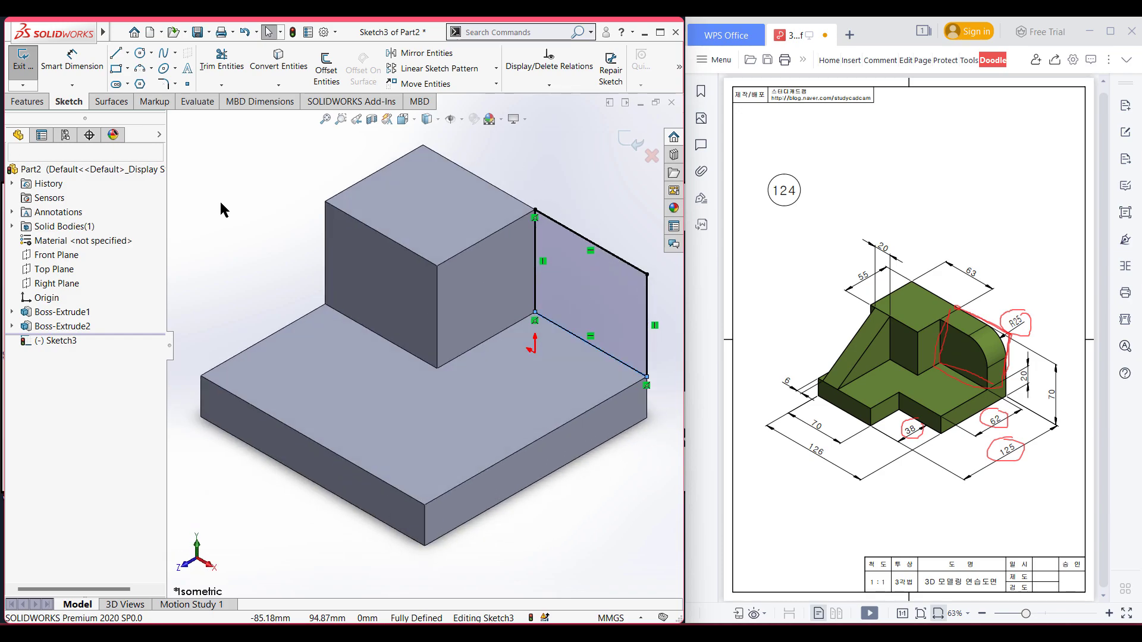
left_click(25, 102)
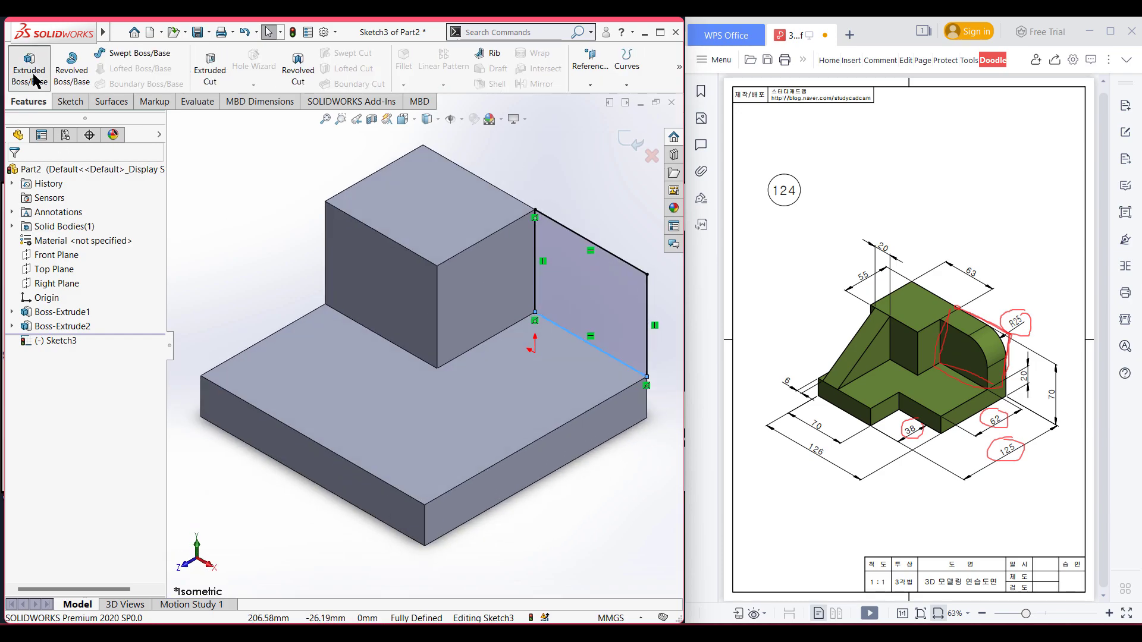
left_click(31, 73)
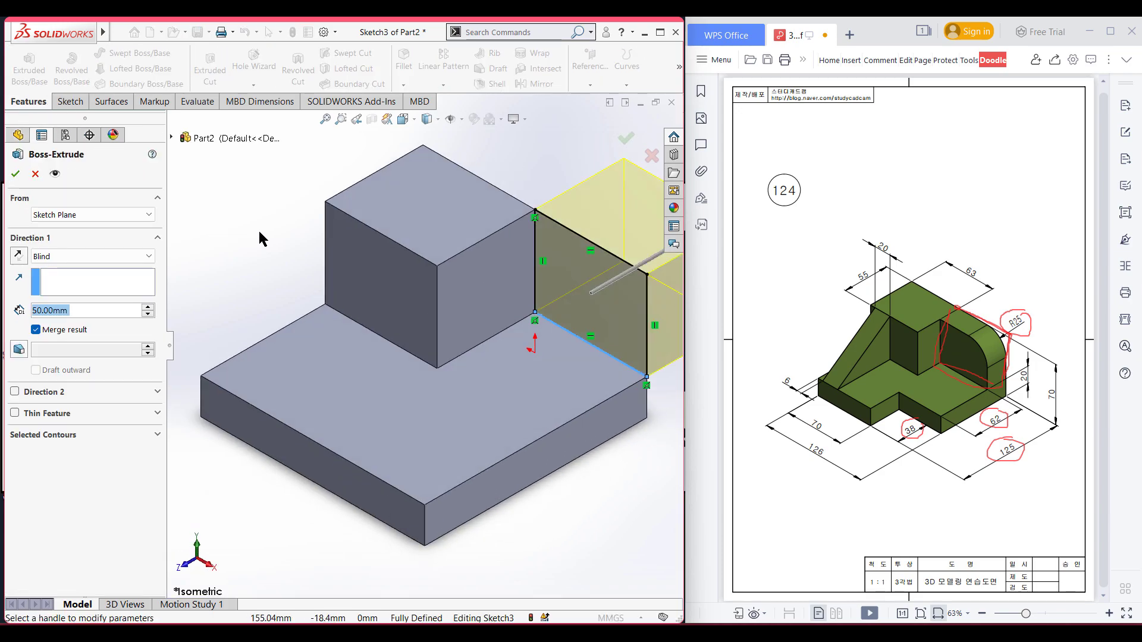
type("125")
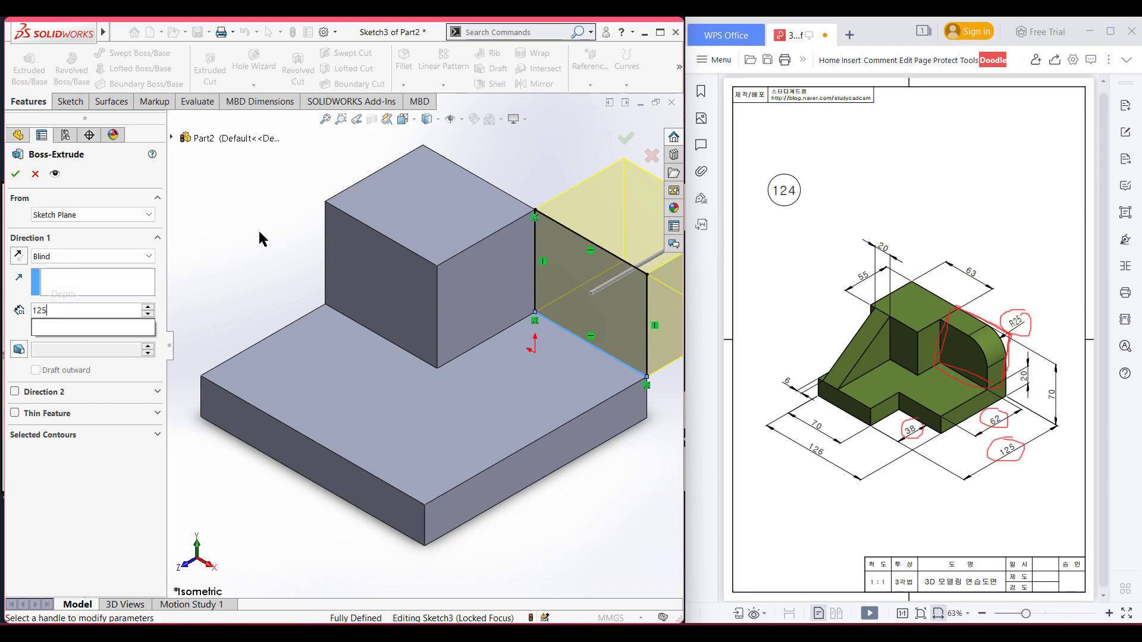
type("-38-62")
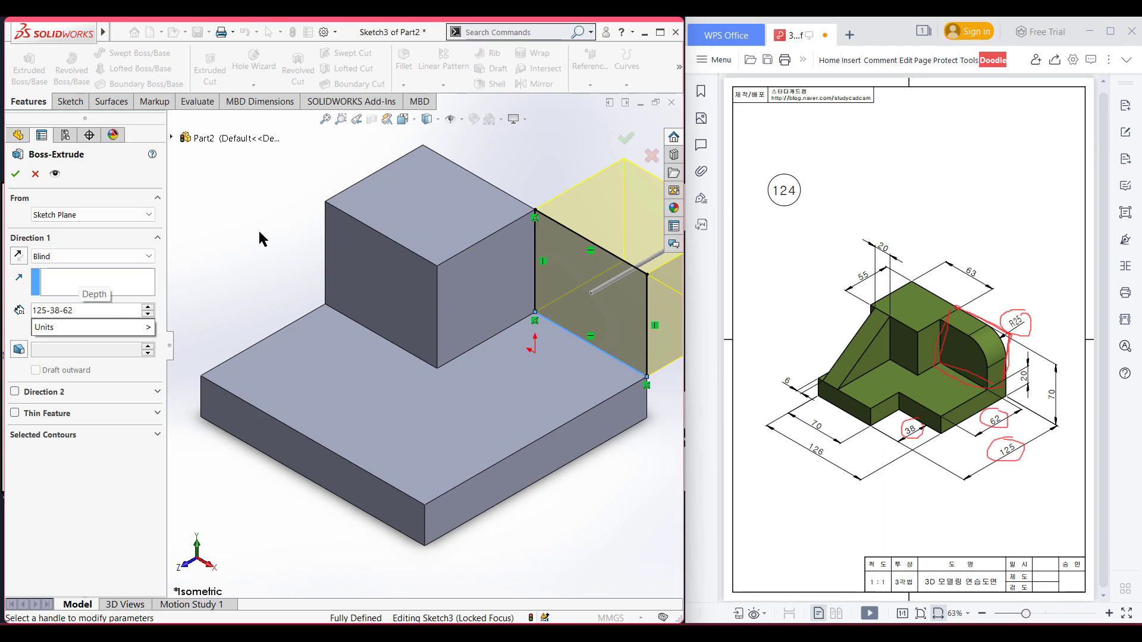
key("Return")
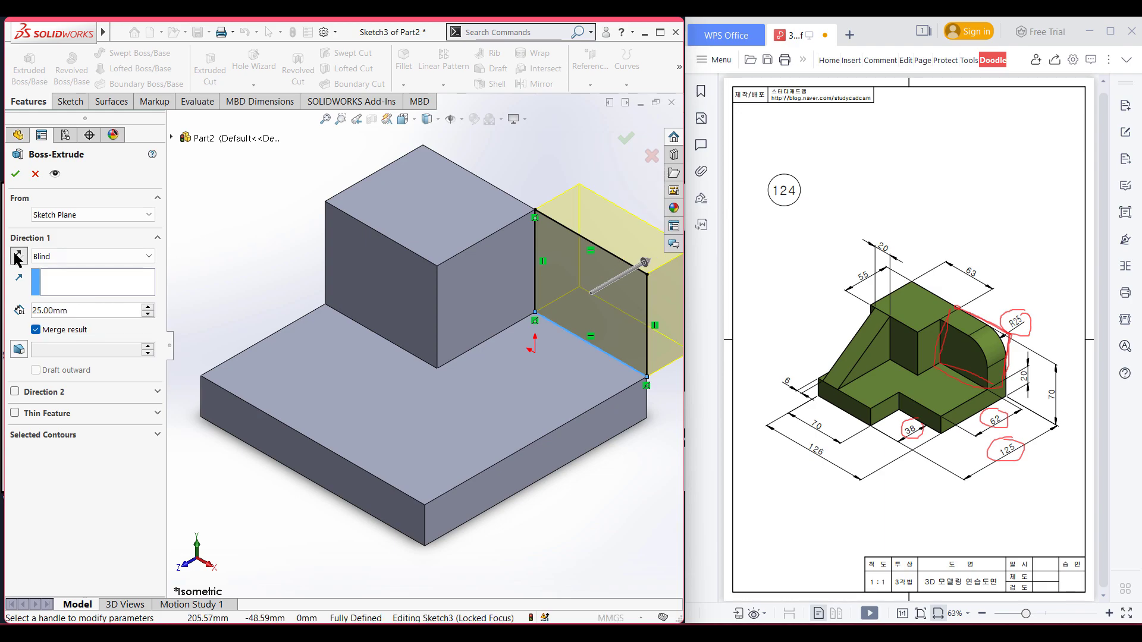
left_click(19, 257)
left_click(16, 173)
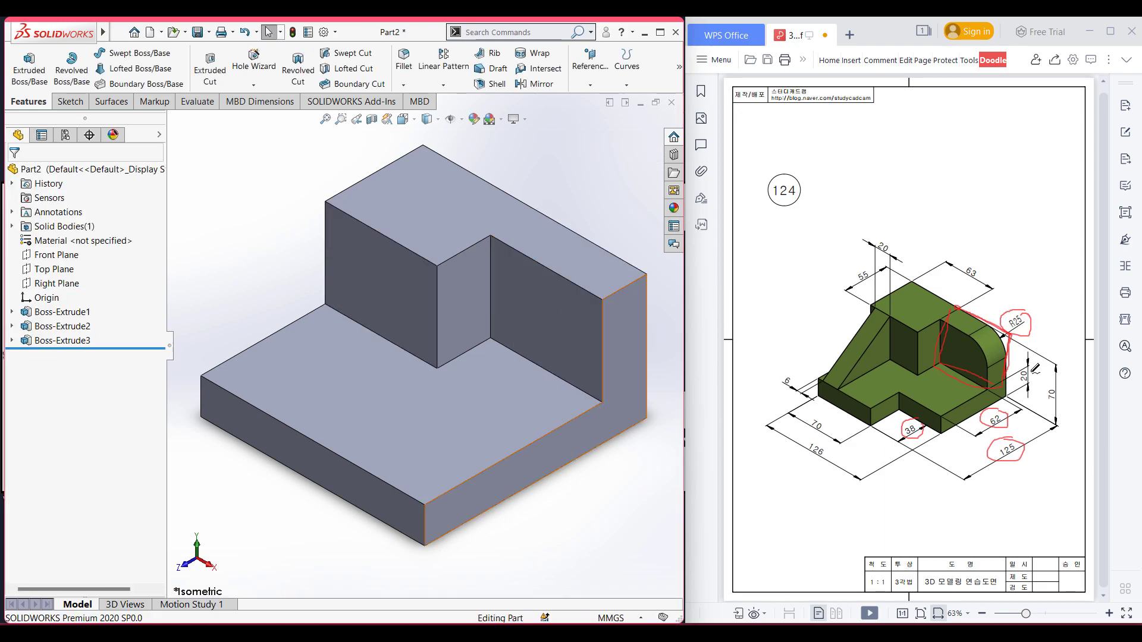
Round the wall's upper outer edge with a 25 mm radius fillet, marking the R25 dimension on the reference drawing.
mouse_move(997, 320)
left_mouse_down()
mouse_move(1029, 328)
mouse_move(1009, 322)
left_mouse_up()
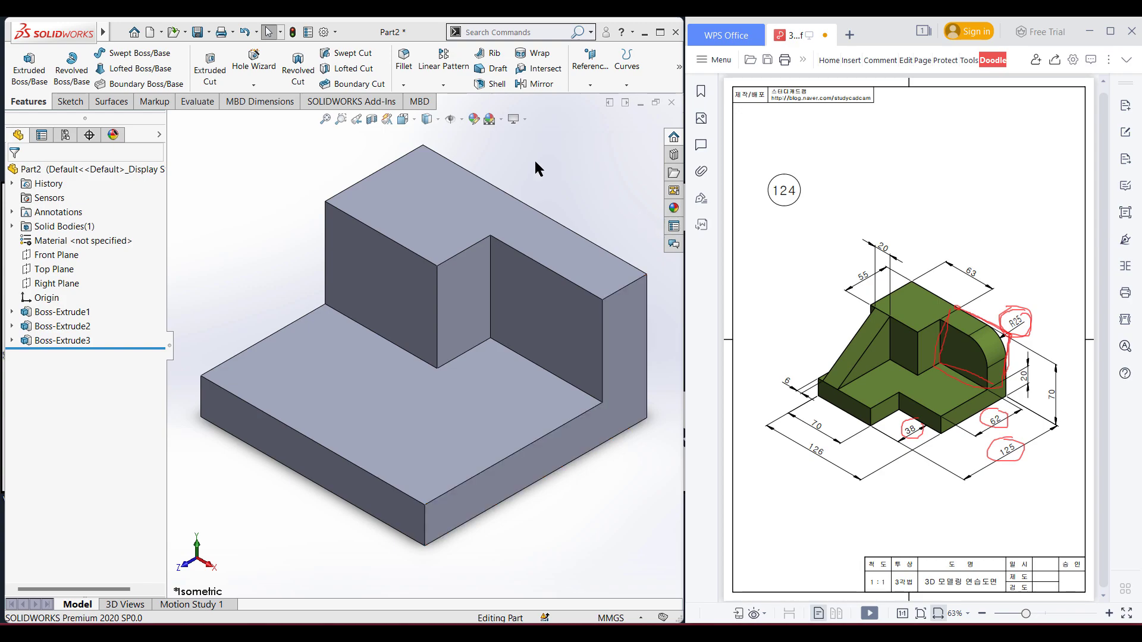
left_click(407, 65)
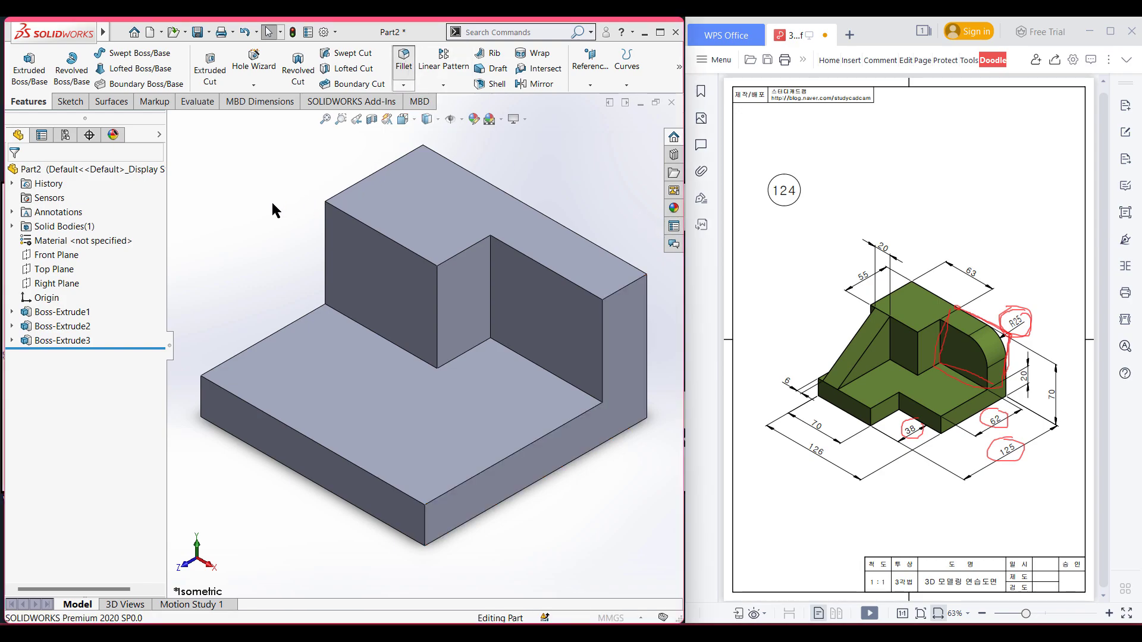
type("25")
key("Return")
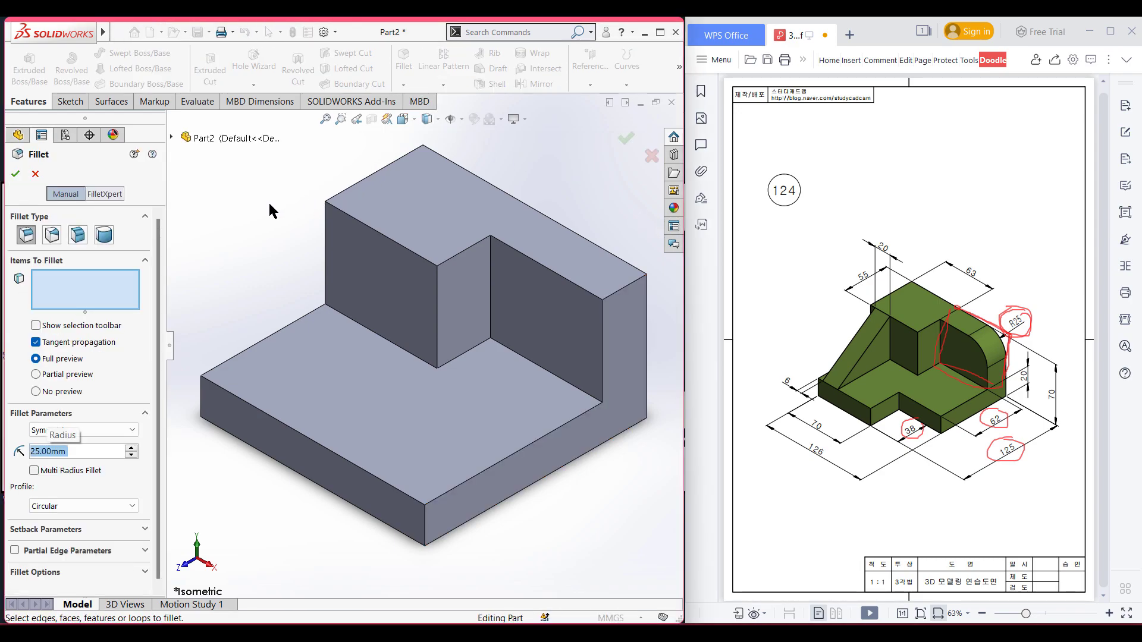
left_click(626, 286)
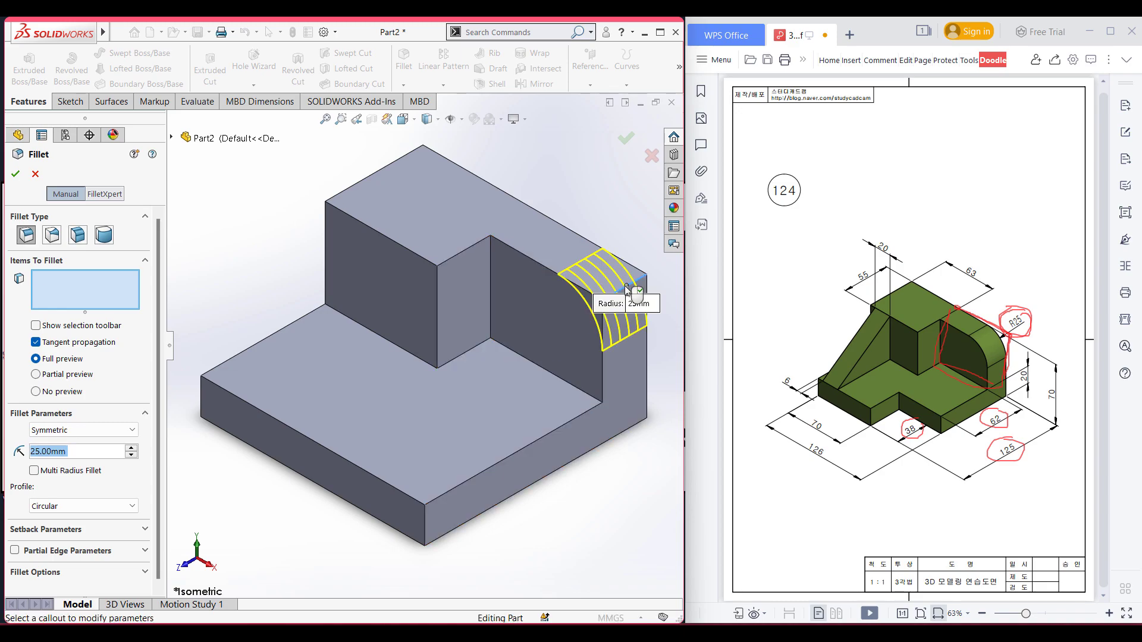
left_click(16, 173)
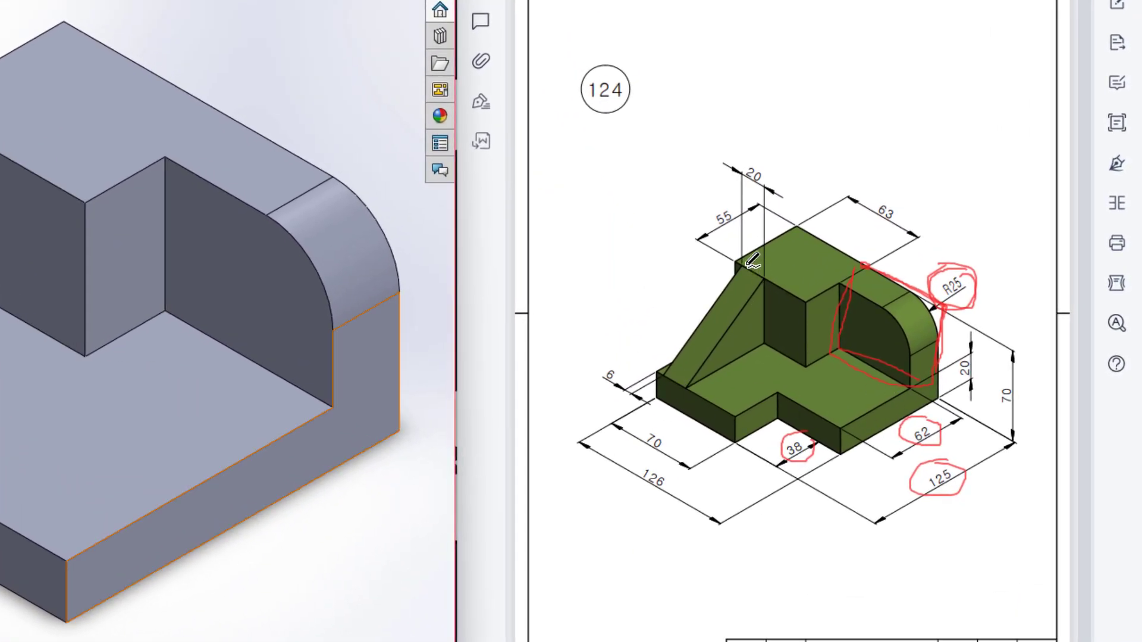
Trace the rib's sloping outer edge on the reference drawing and circle the 6 and 20 dimensions.
mouse_move(754, 286)
left_mouse_down()
mouse_move(690, 383)
mouse_move(767, 348)
mouse_move(770, 309)
left_mouse_up()
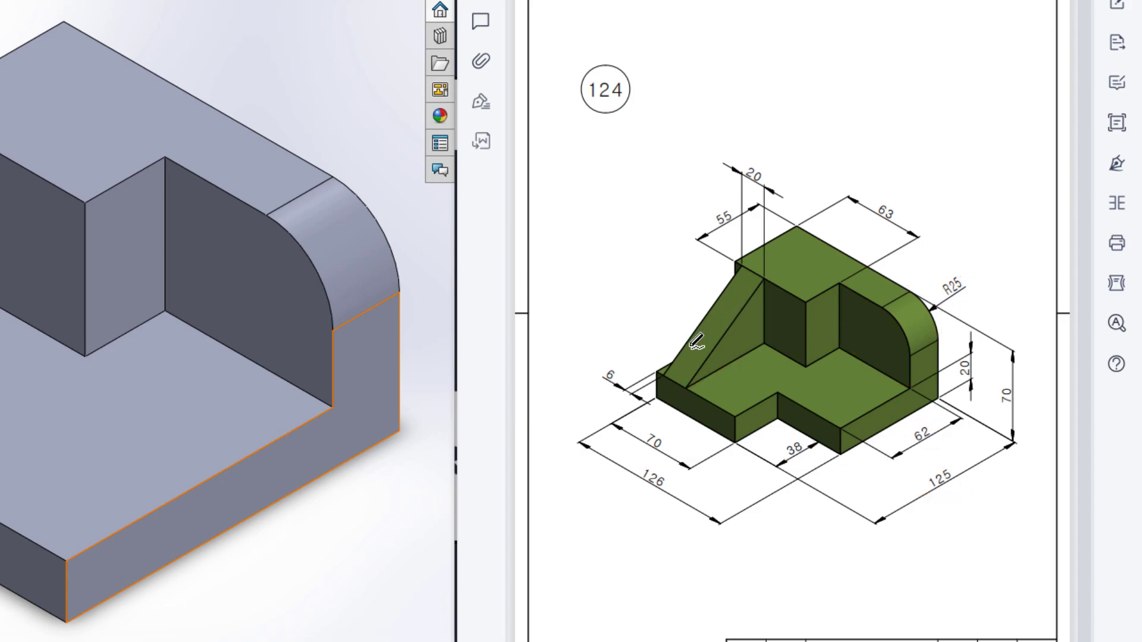
mouse_move(742, 263)
left_mouse_down()
mouse_move(666, 373)
mouse_move(620, 374)
left_mouse_up()
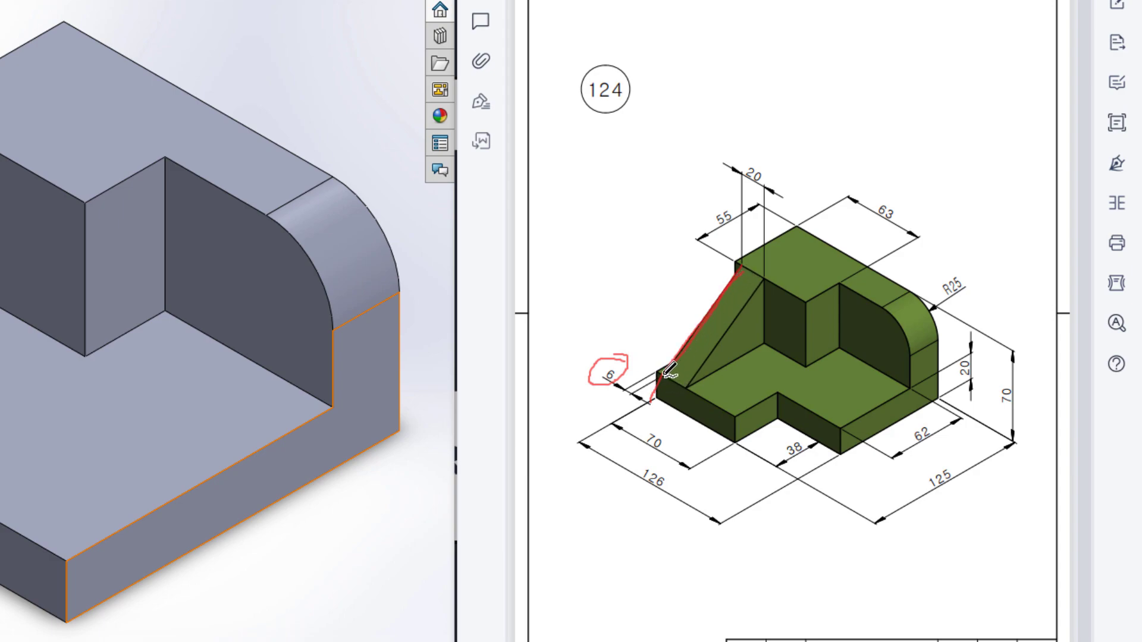
left_click_drag(672, 361, 736, 273)
mouse_move(787, 153)
left_mouse_down()
mouse_move(716, 160)
mouse_move(778, 180)
left_mouse_up()
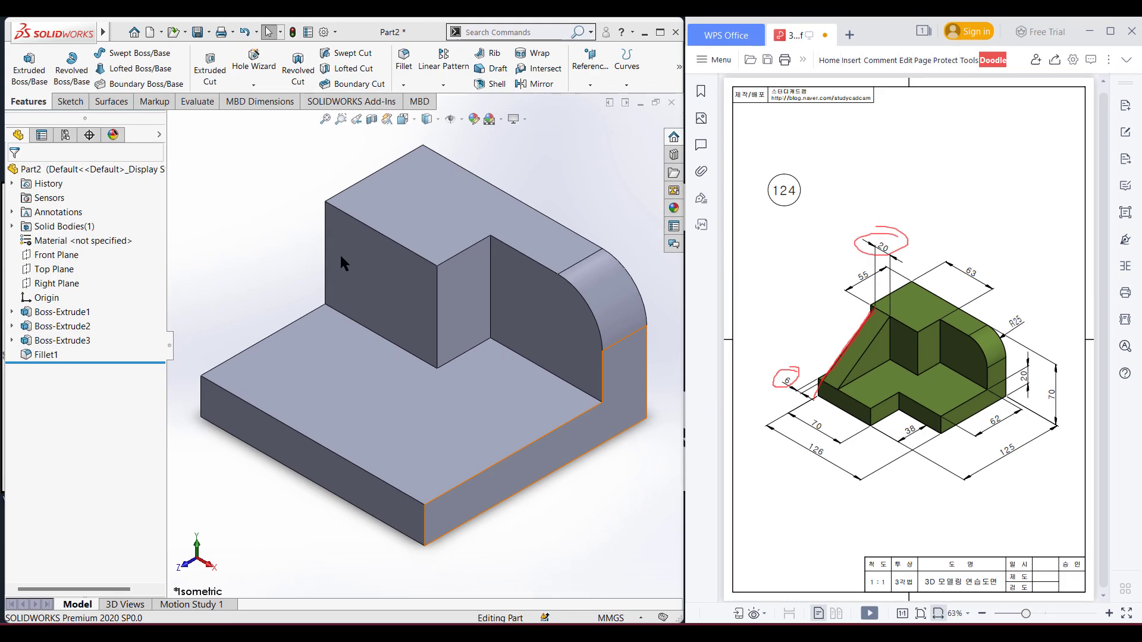
Create a reference plane offset 6 mm inward from the part's side face on the block side.
middle_click_drag(278, 257, 352, 291)
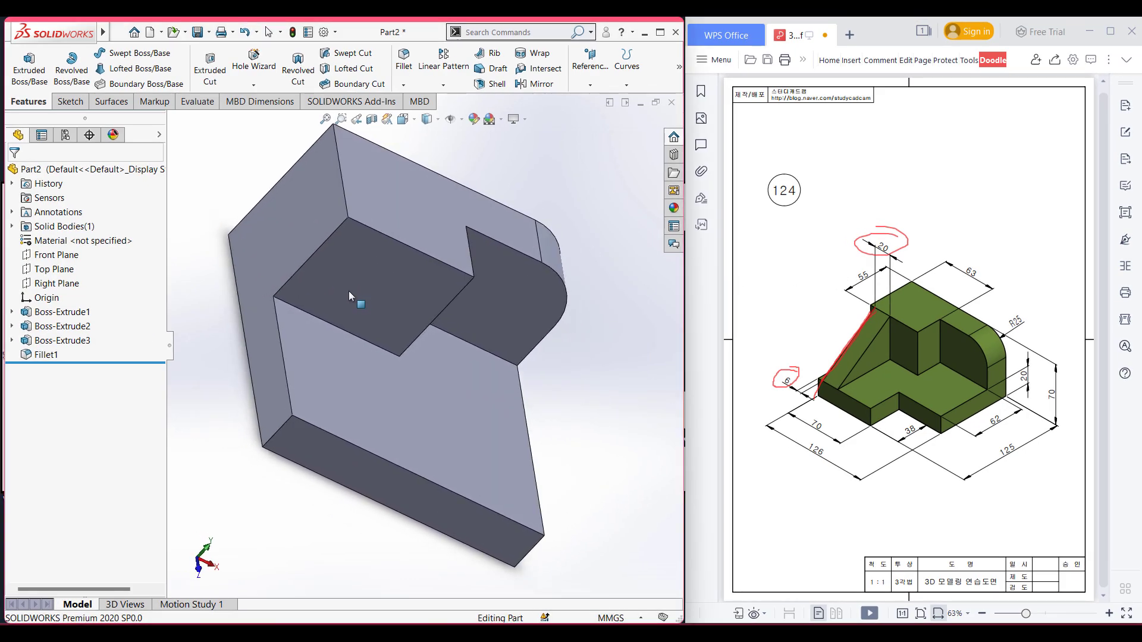
left_click(301, 239)
left_click(584, 72)
left_click(597, 98)
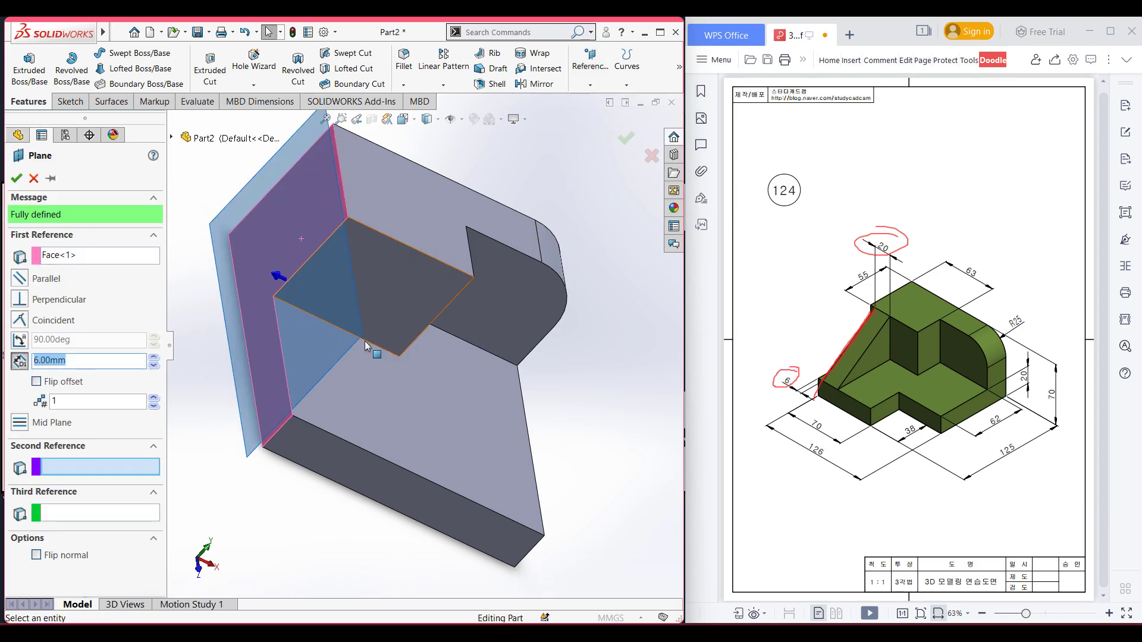
left_click(36, 382)
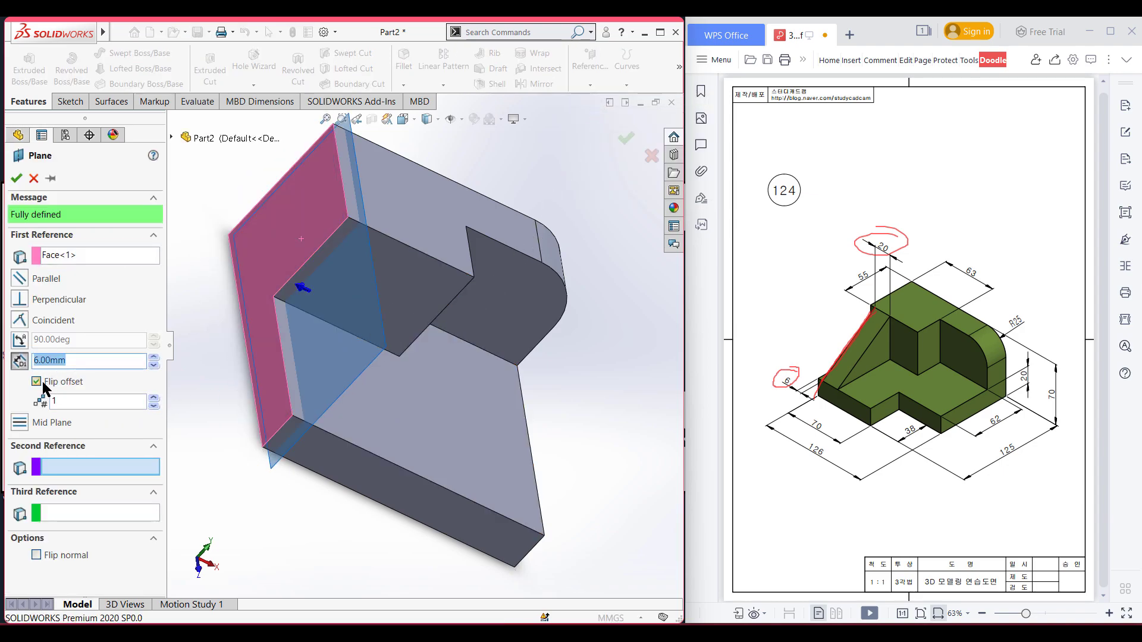
left_click(16, 177)
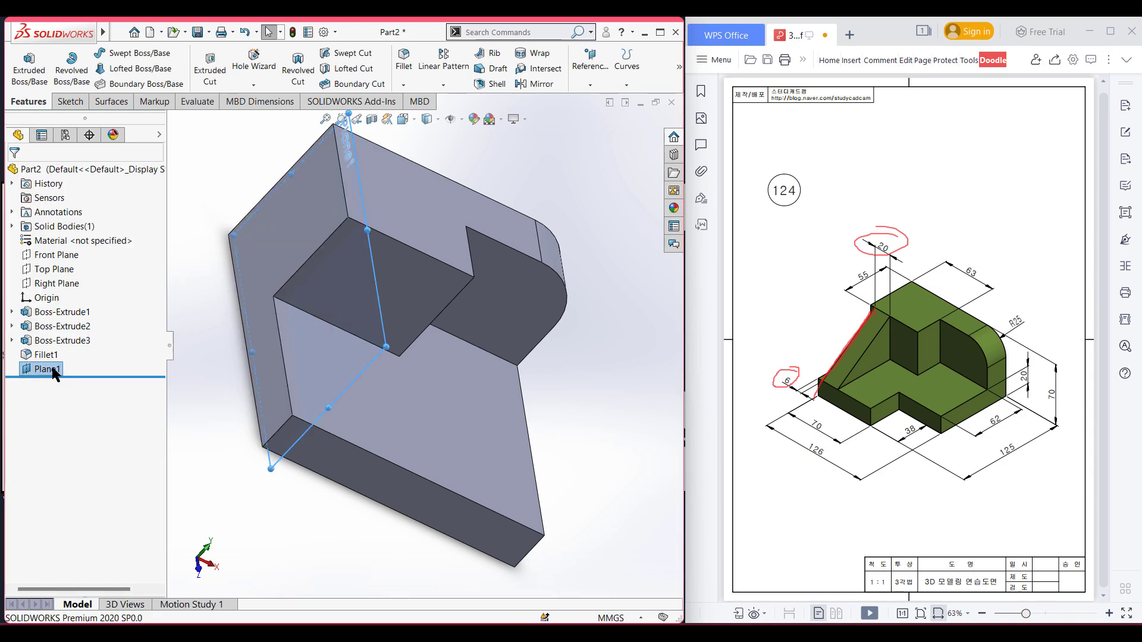
Sketch a sloping line on the offset plane from the block's upper front corner to the plate's upper front corner.
right_click(55, 372)
left_click(70, 350)
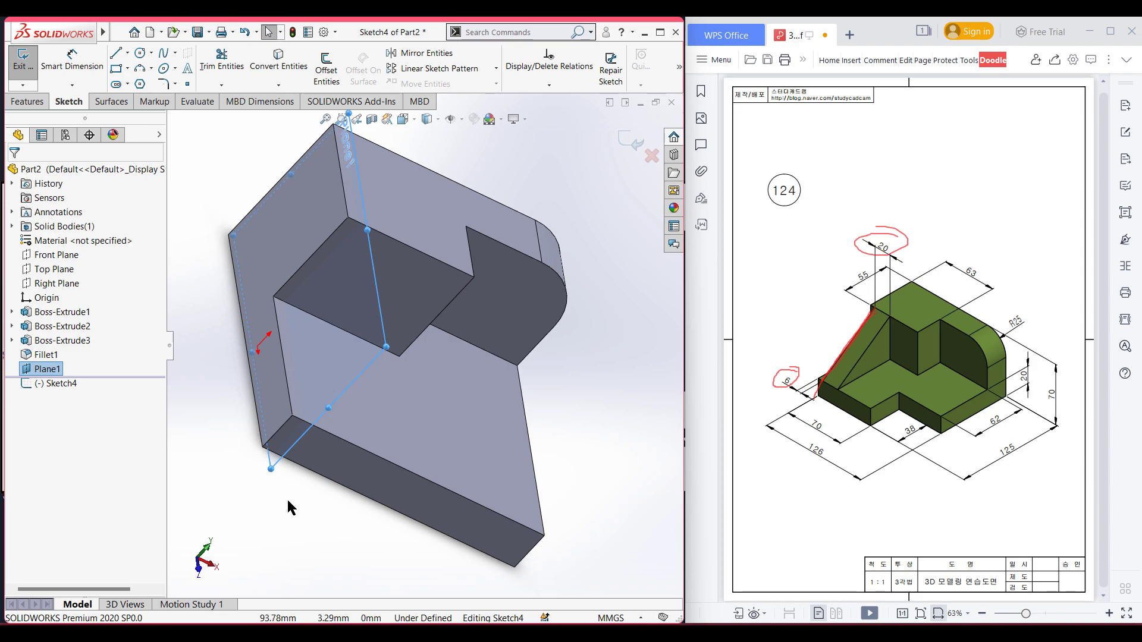
key("ctrl+8")
scroll(341, 482, "up", 1)
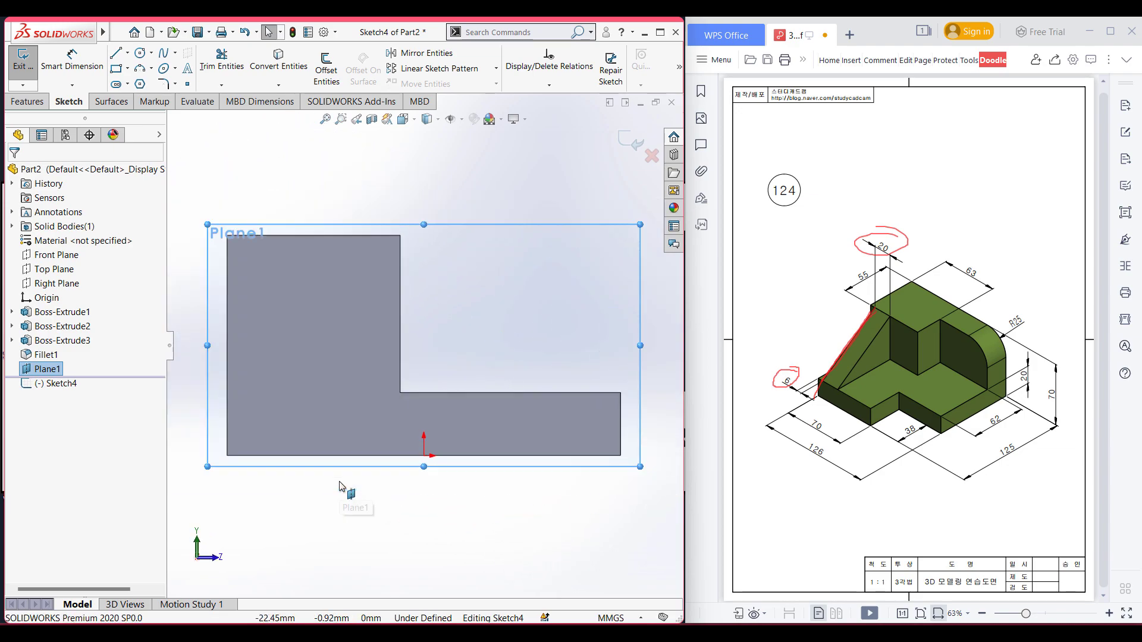
left_click(116, 55)
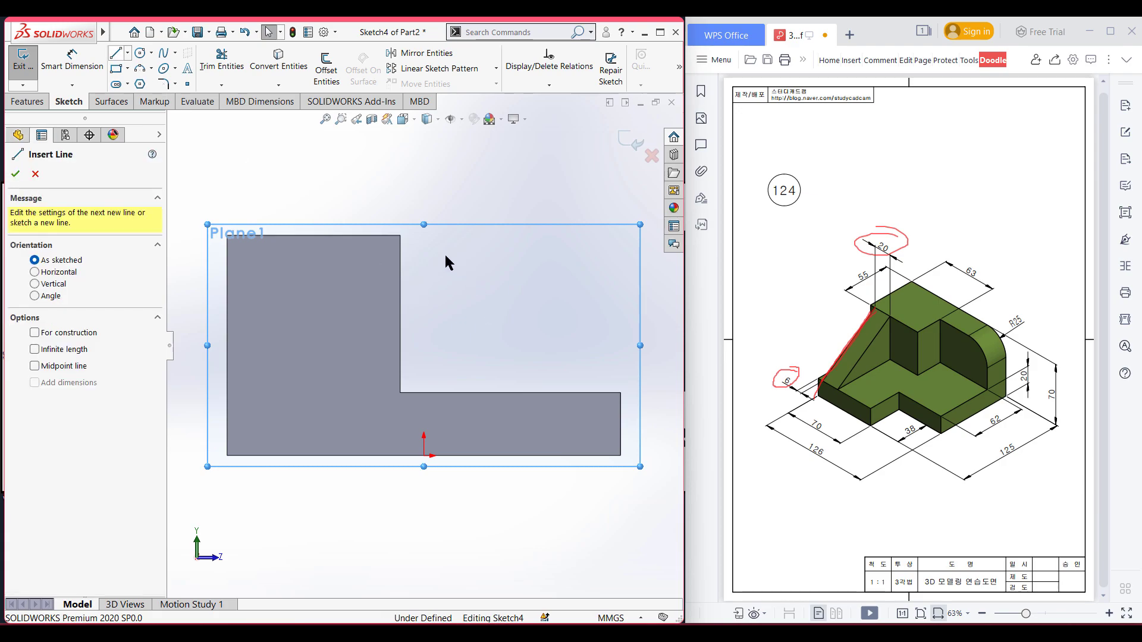
left_click(399, 235)
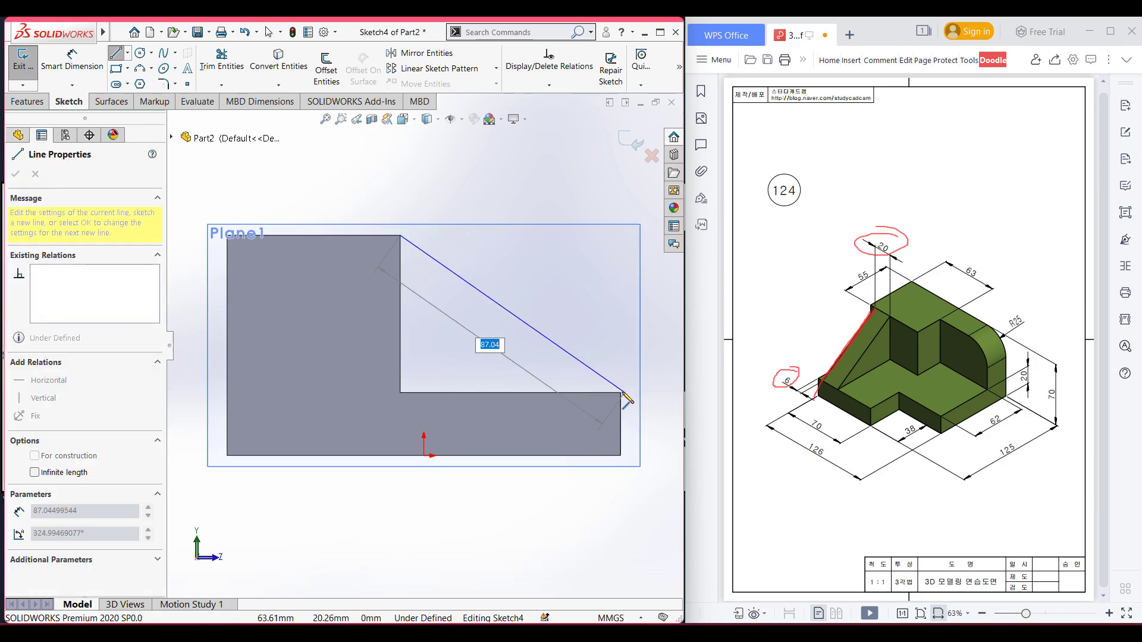
left_click(620, 393)
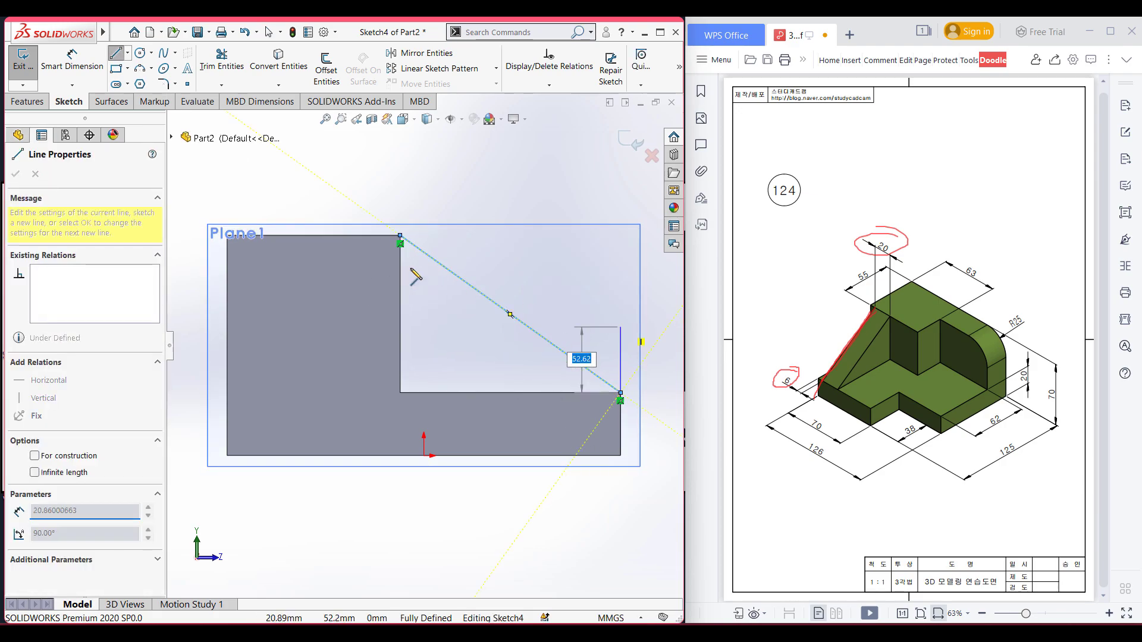
key("Escape")
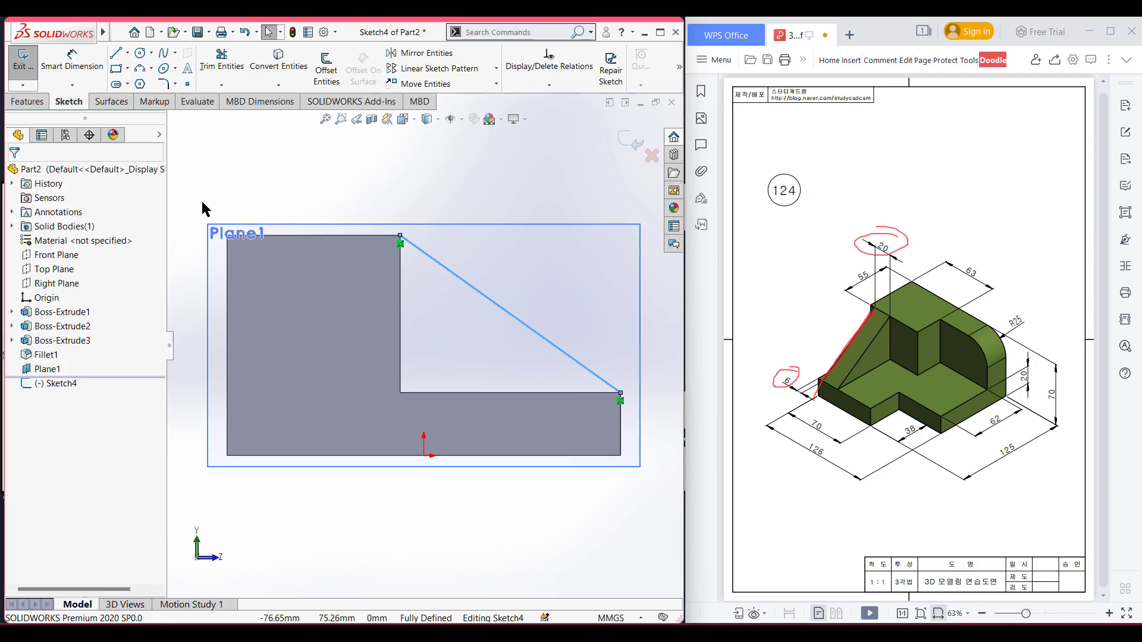
key("ctrl+7")
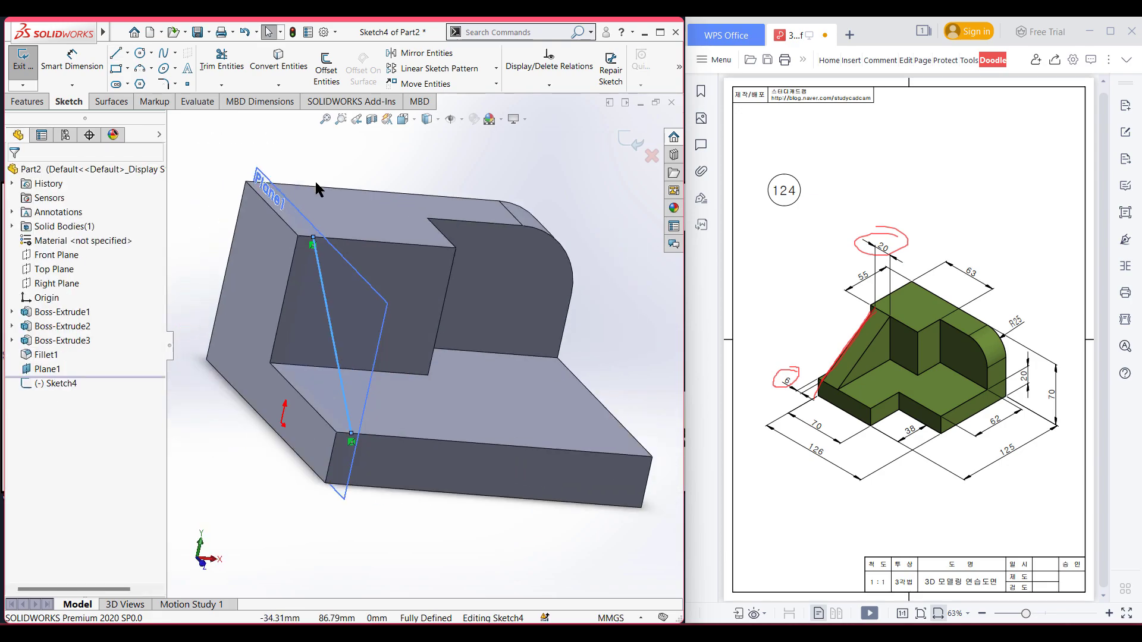
left_click(23, 67)
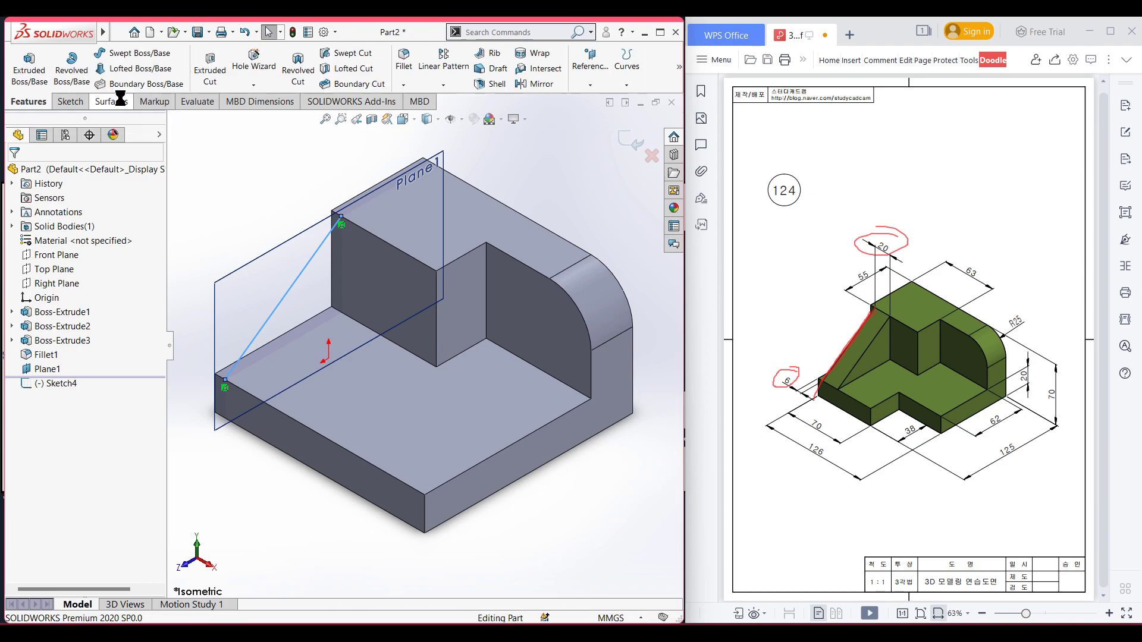
Create a 20 mm thick rib from the sloping line, thickened only toward the part's interior, and hide the offset plane.
left_click(486, 53)
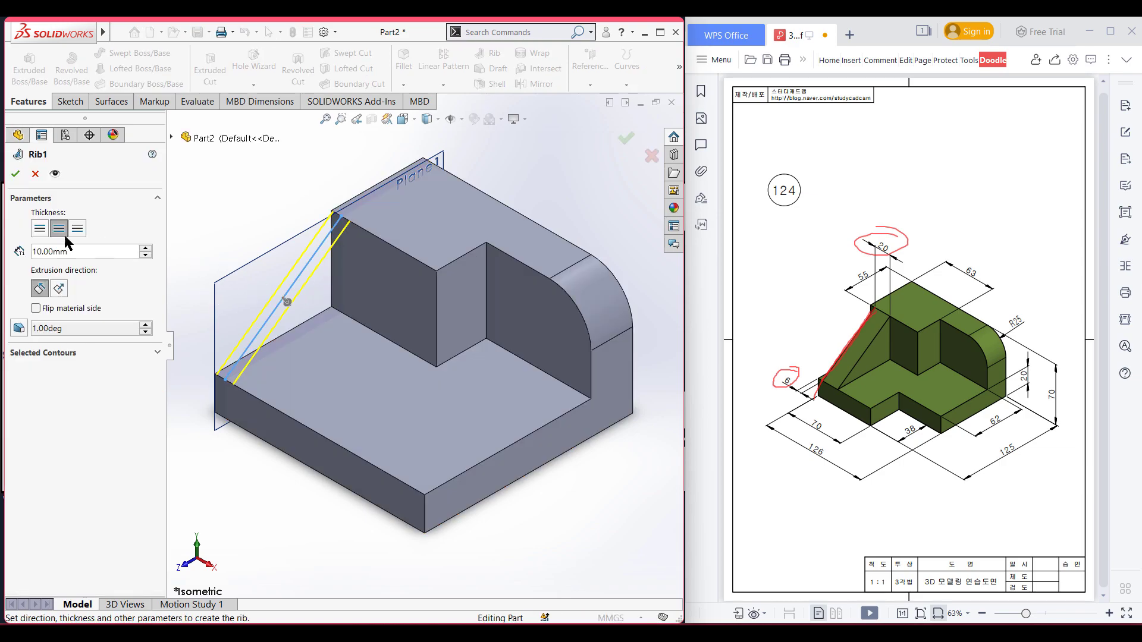
left_click(76, 230)
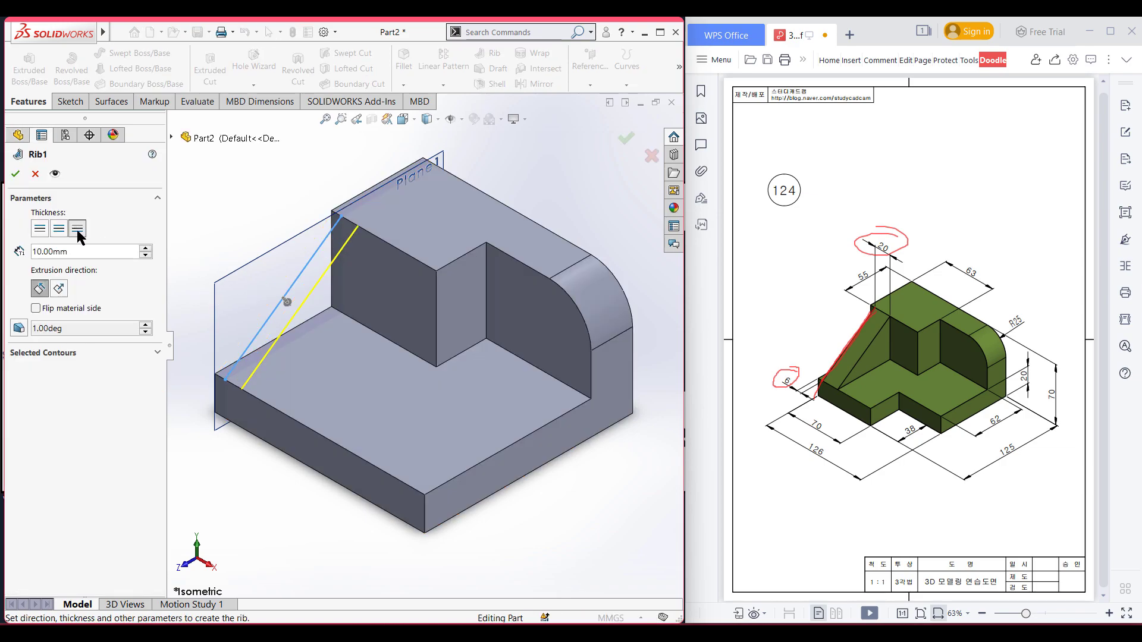
left_click(69, 251)
left_click_drag(77, 250, 32, 251)
type("20")
key("Return")
left_click(18, 174)
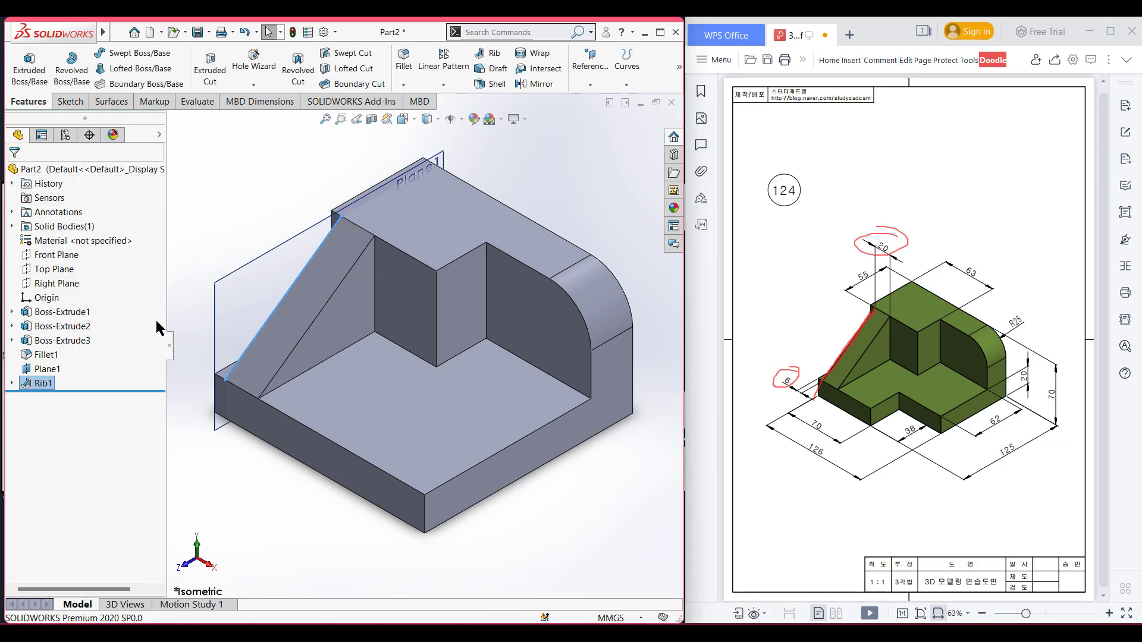
right_click(43, 369)
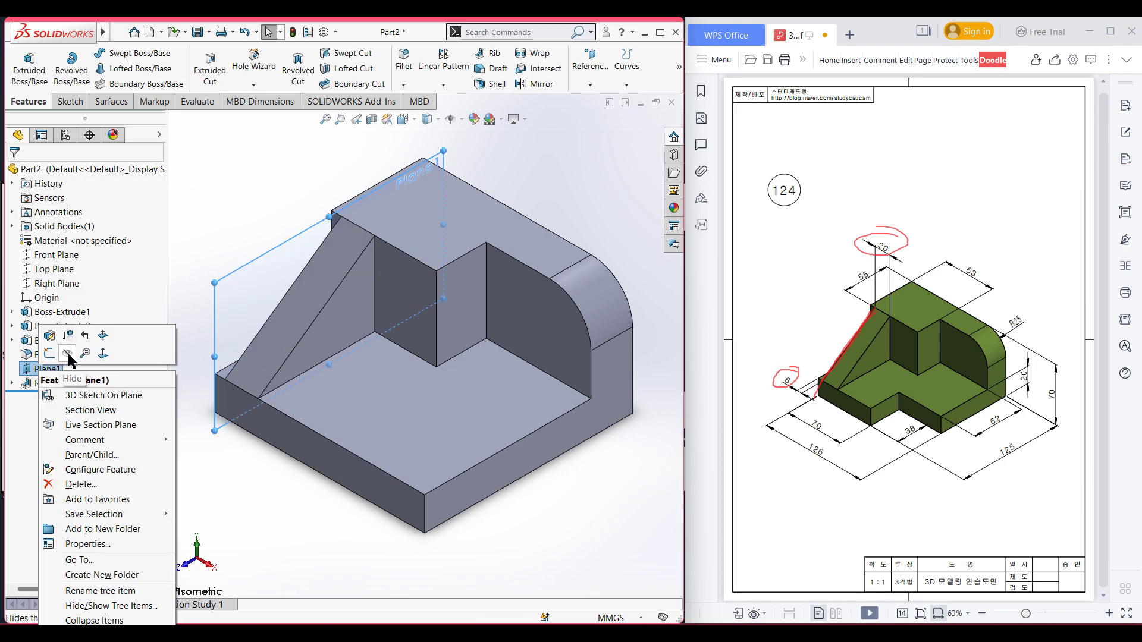
left_click(71, 361)
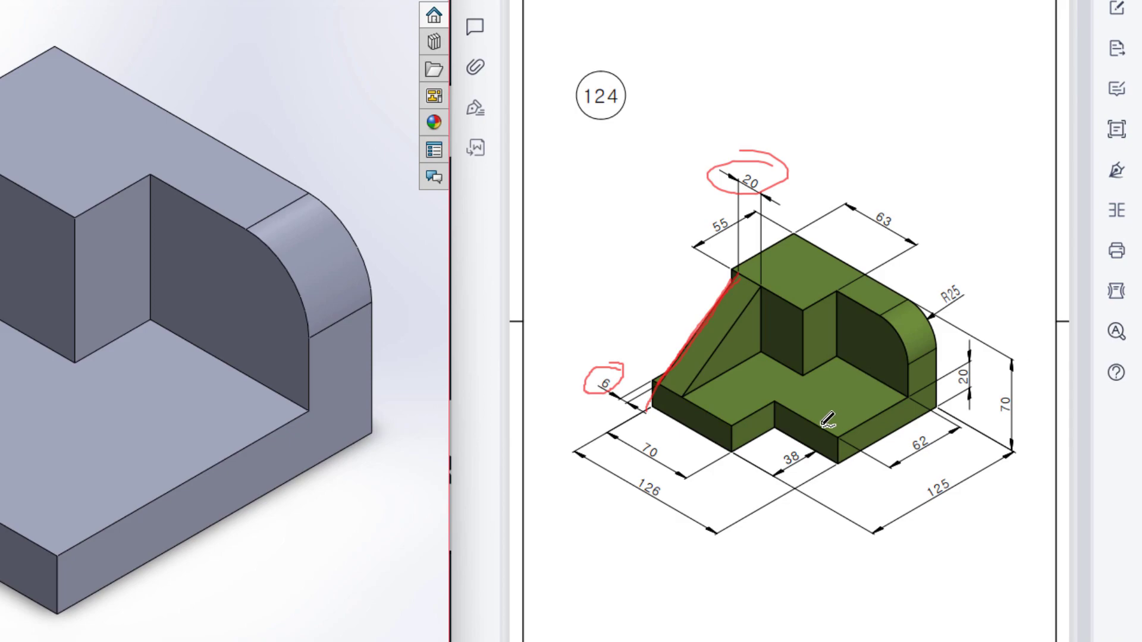
Remove the circle around the 20 dimension on the reference drawing, trace the plate's corner notch and circle the 62 dimension.
key("ctrl+z")
mouse_move(733, 425)
left_mouse_down()
mouse_move(777, 407)
mouse_move(820, 429)
left_mouse_up()
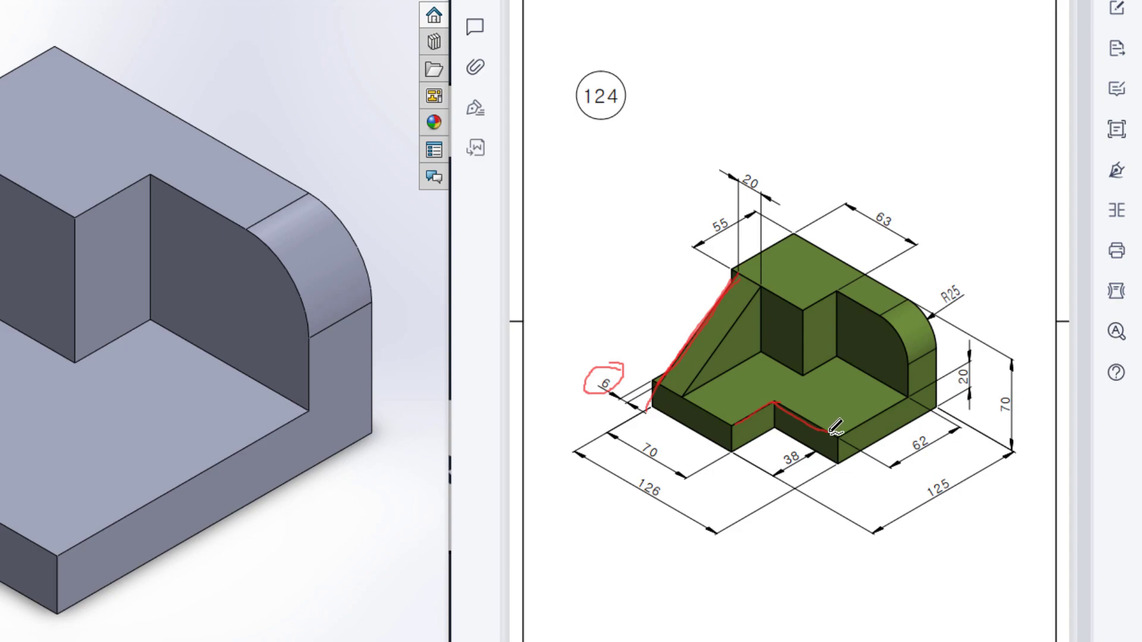
mouse_move(834, 429)
left_mouse_down()
mouse_move(800, 459)
mouse_move(734, 423)
left_mouse_up()
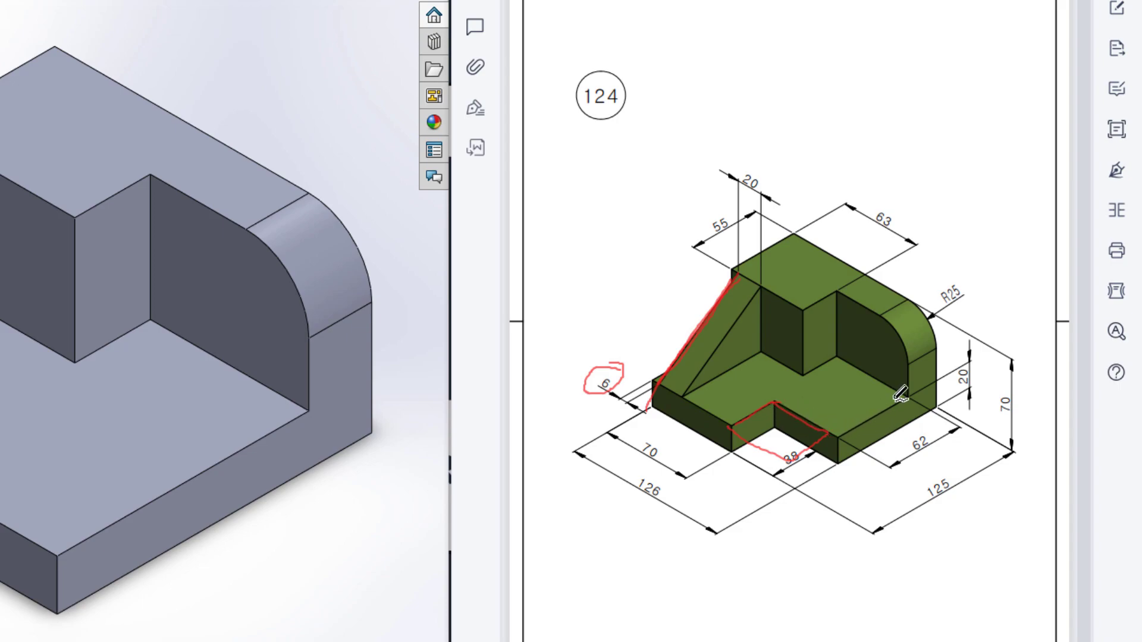
mouse_move(869, 375)
left_mouse_down()
mouse_move(903, 383)
mouse_move(888, 397)
mouse_move(921, 425)
left_mouse_up()
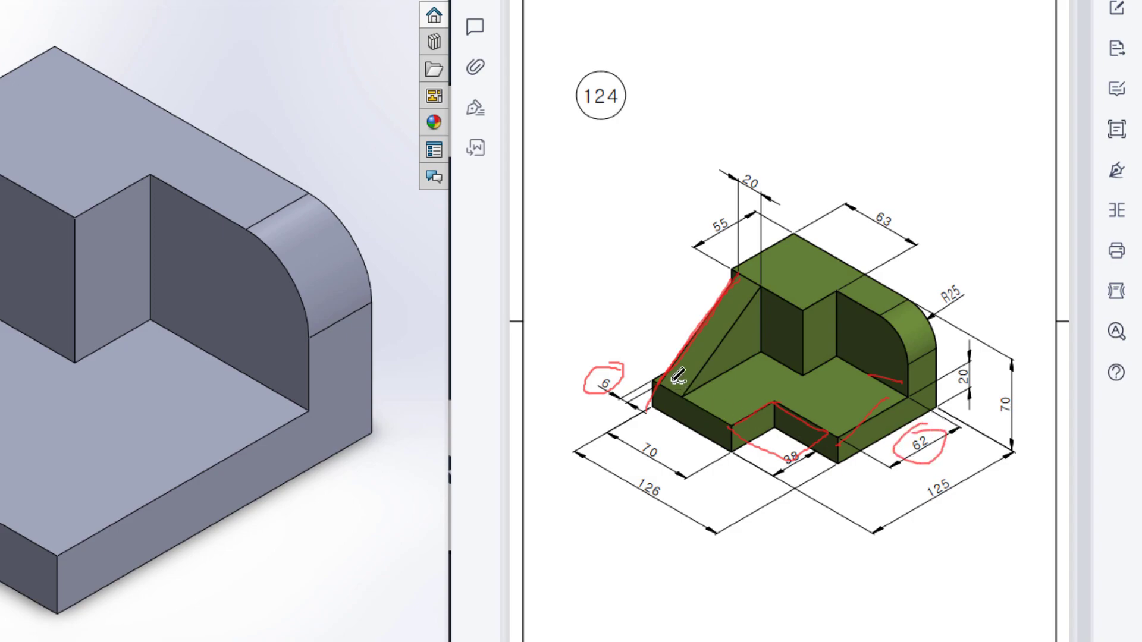
Mark the 70 dimension on the reference drawing and sketch a rectangle about 42 mm wide on the plate's top face at its free front corner.
mouse_move(649, 403)
left_mouse_down()
mouse_move(613, 438)
mouse_move(649, 430)
left_mouse_up()
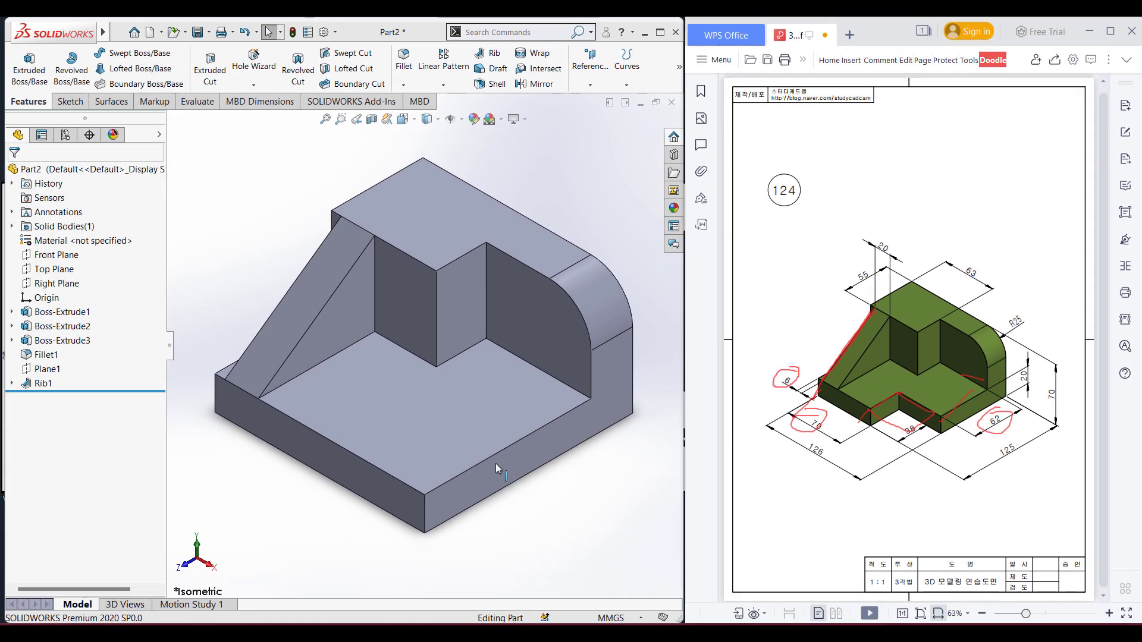
right_click(476, 431)
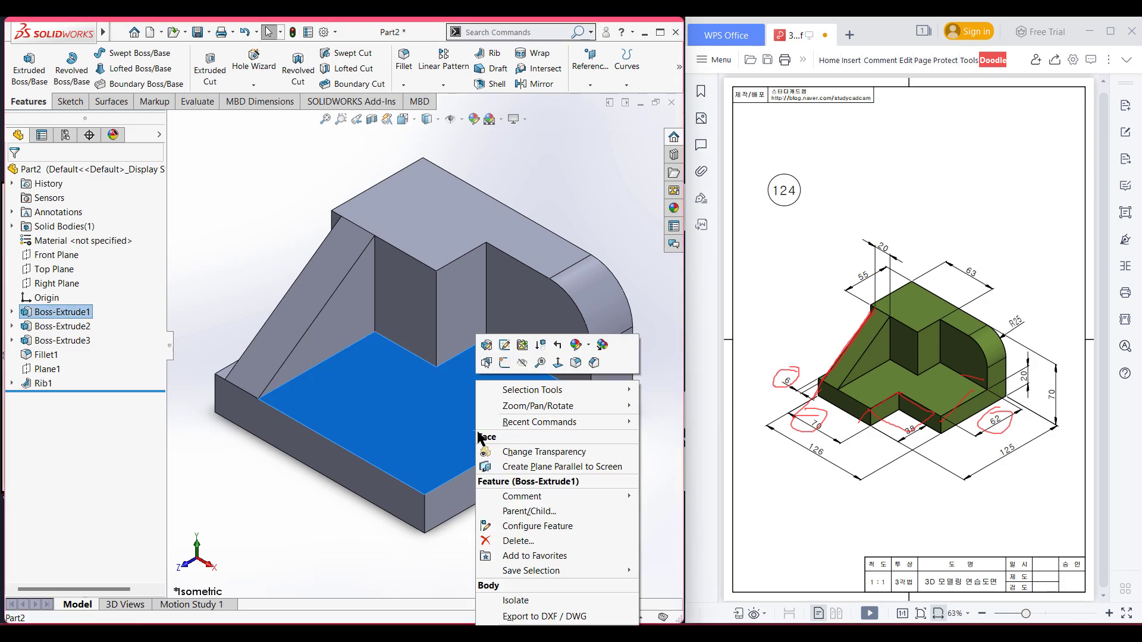
left_click(504, 362)
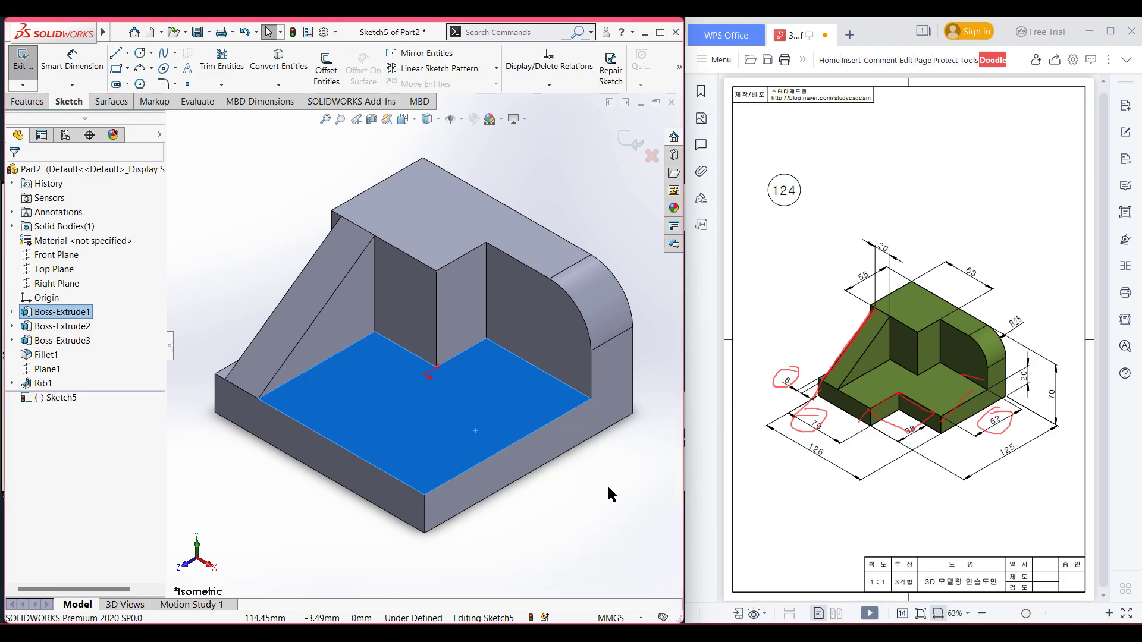
key("ctrl+8")
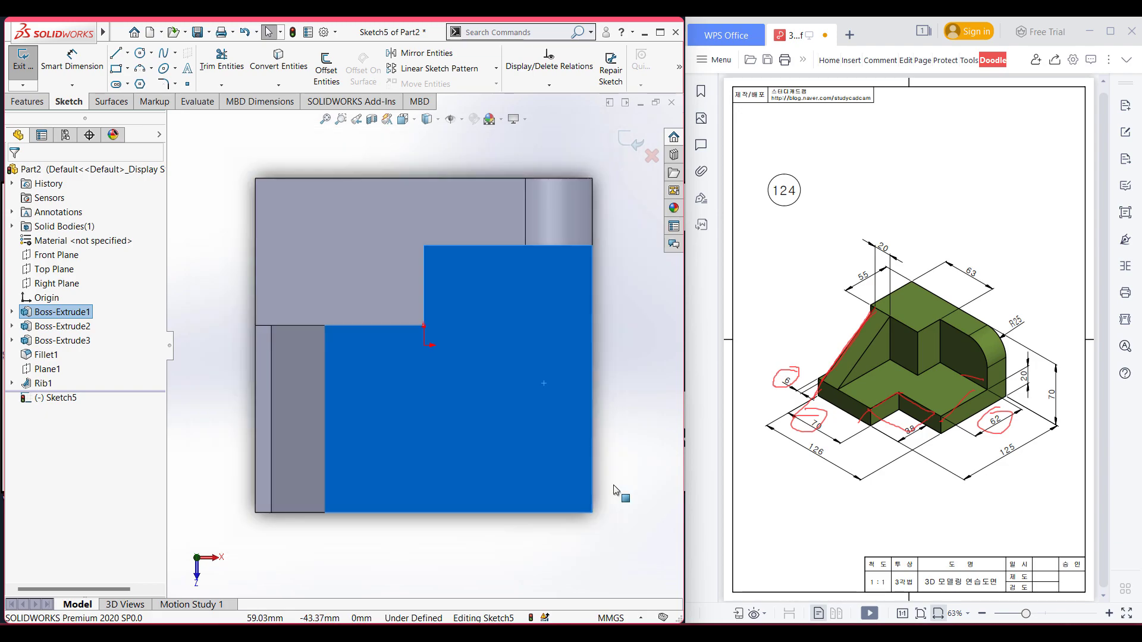
left_click(117, 70)
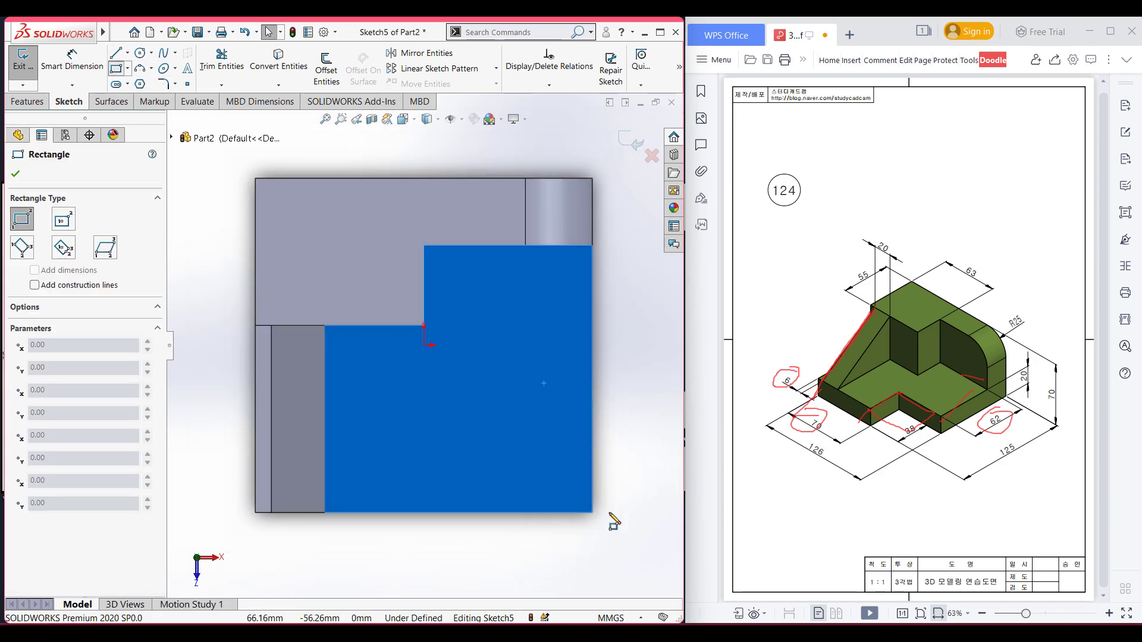
left_click(592, 512)
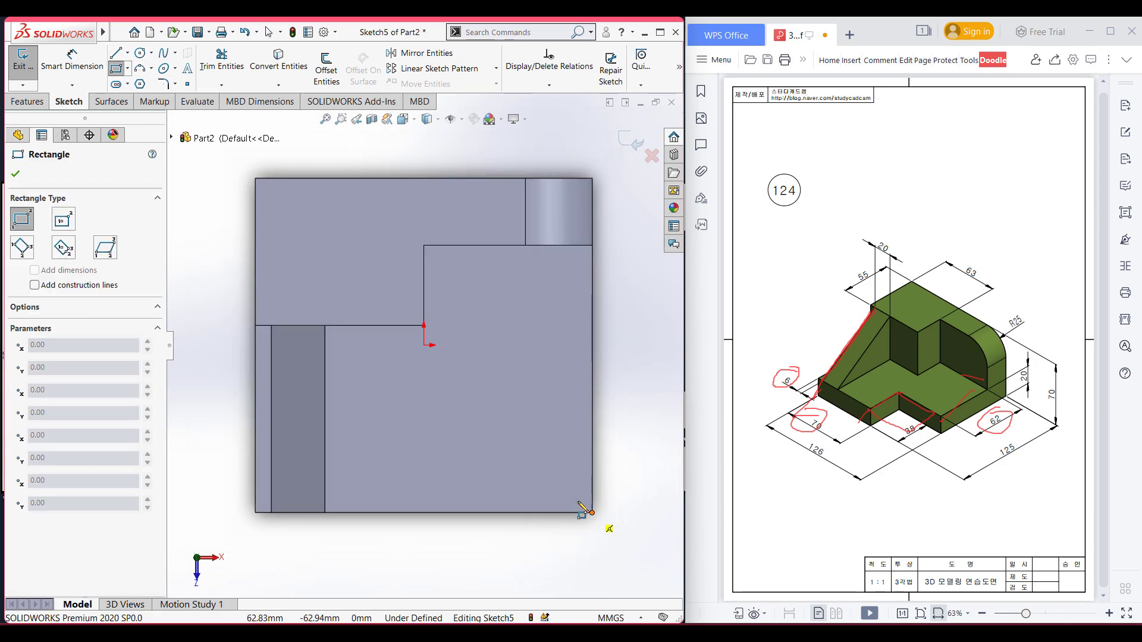
left_click(481, 427)
Dimension the rectangle's inner edge 62 mm from the front face of the rounded wall.
right_click_drag(623, 364, 622, 298)
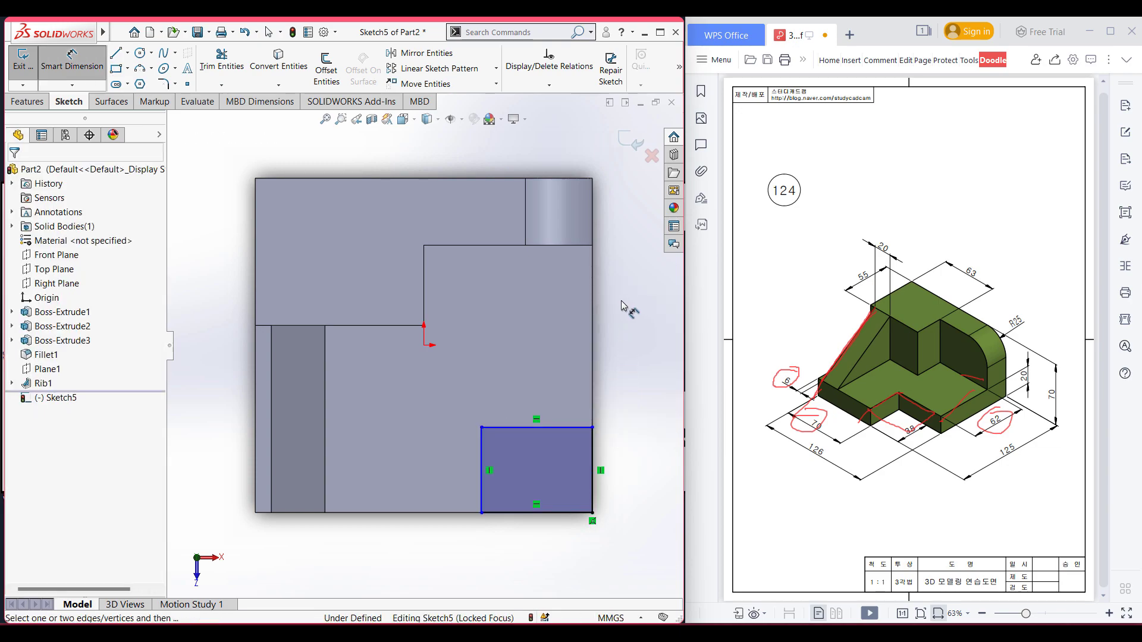
left_click(559, 427)
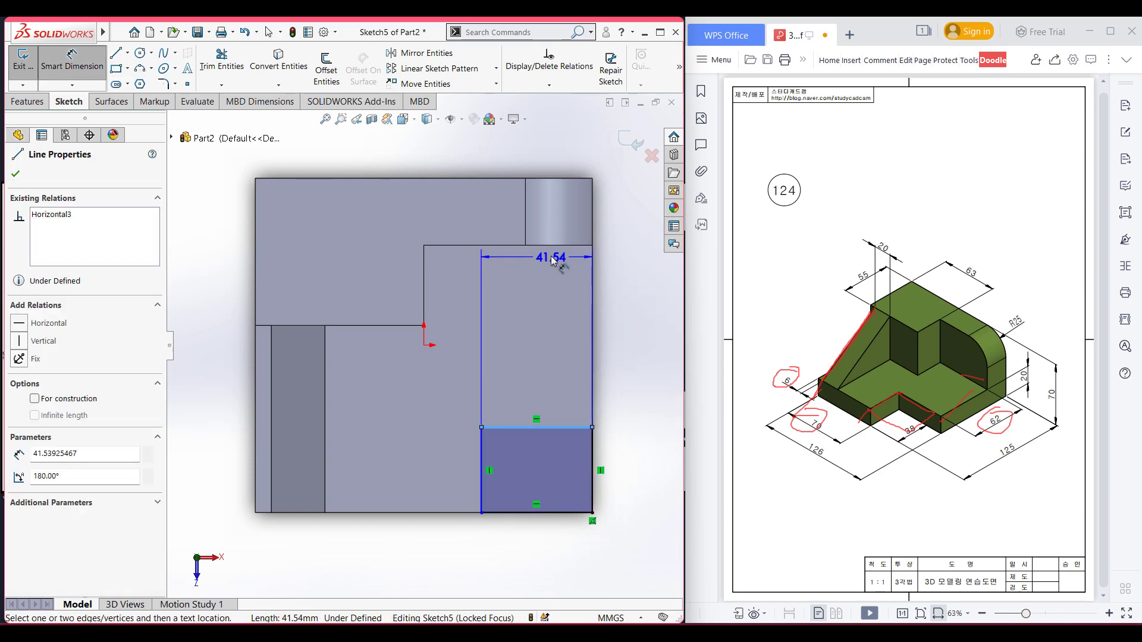
left_click(550, 245)
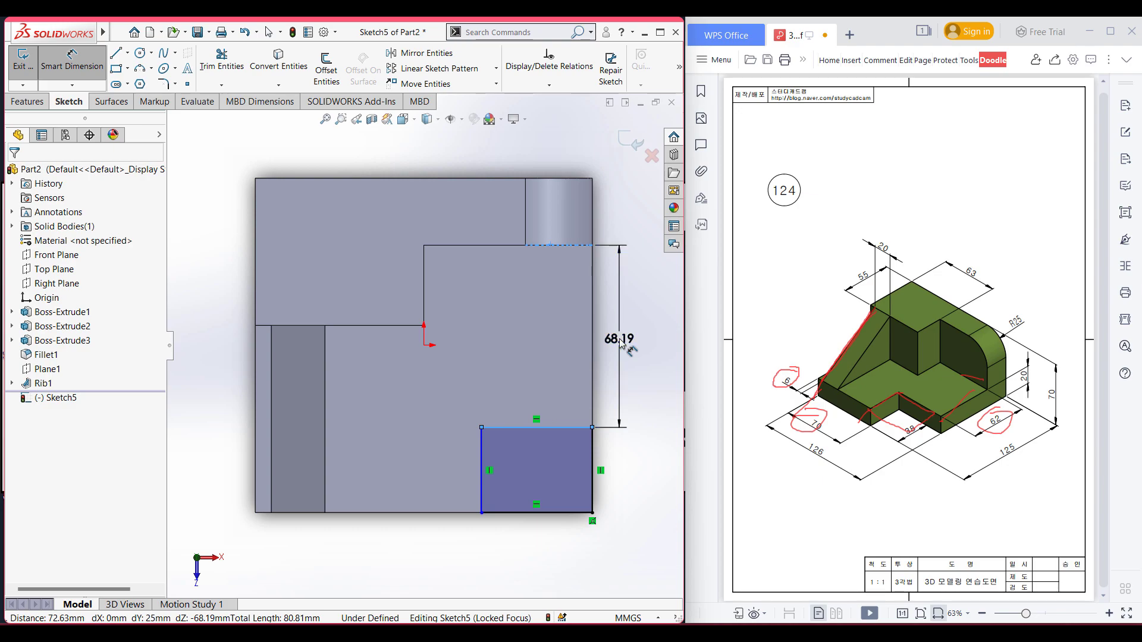
left_click(620, 343)
key("Return")
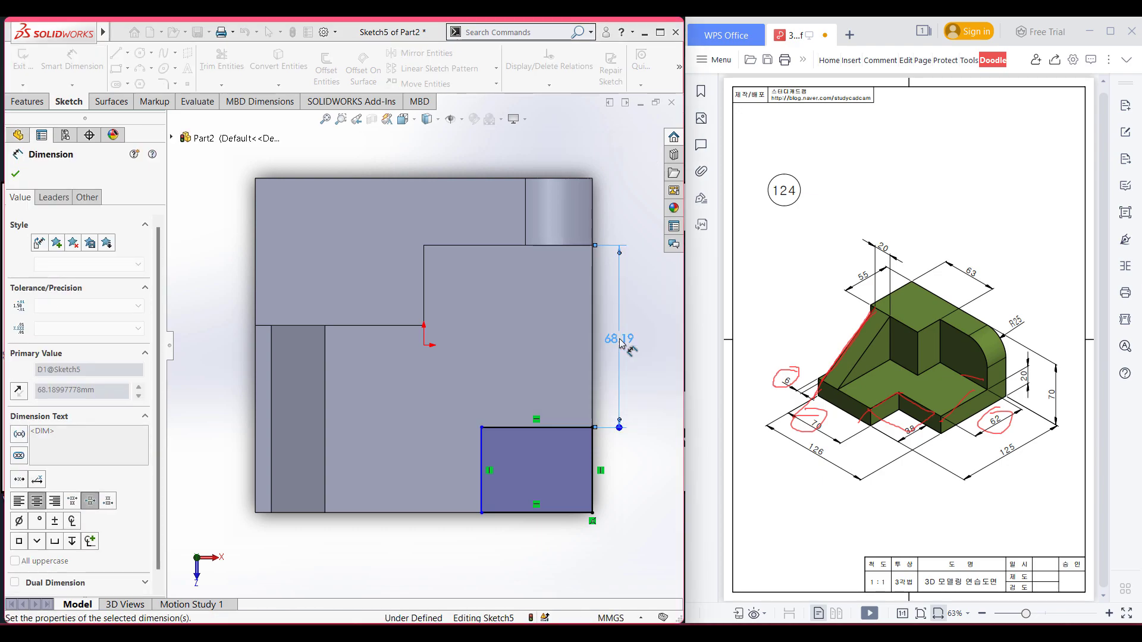
Dimension the rectangle's rib-side edge 70 mm from the rib's inner edge.
left_click(482, 492)
left_click(325, 483)
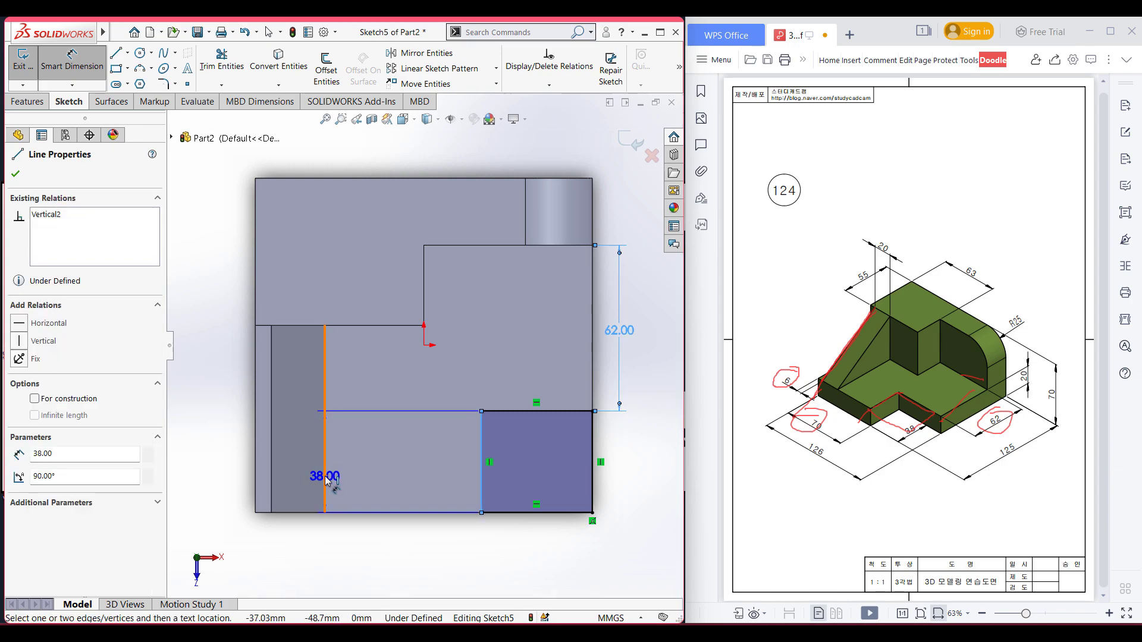
left_click(377, 536)
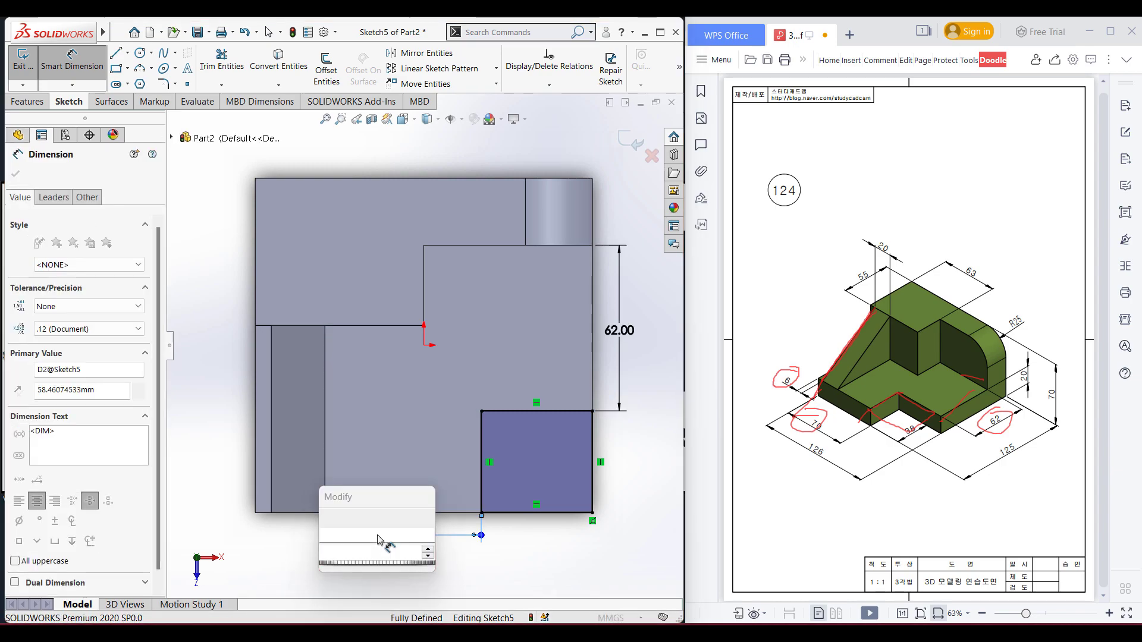
type("70")
key("Return")
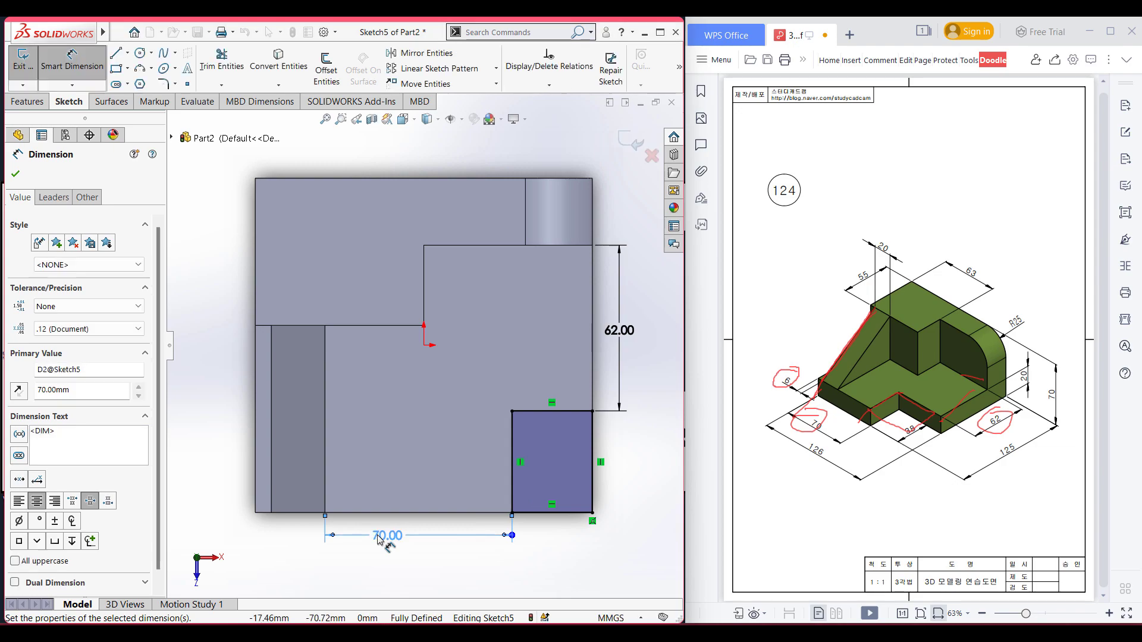
left_click(15, 174)
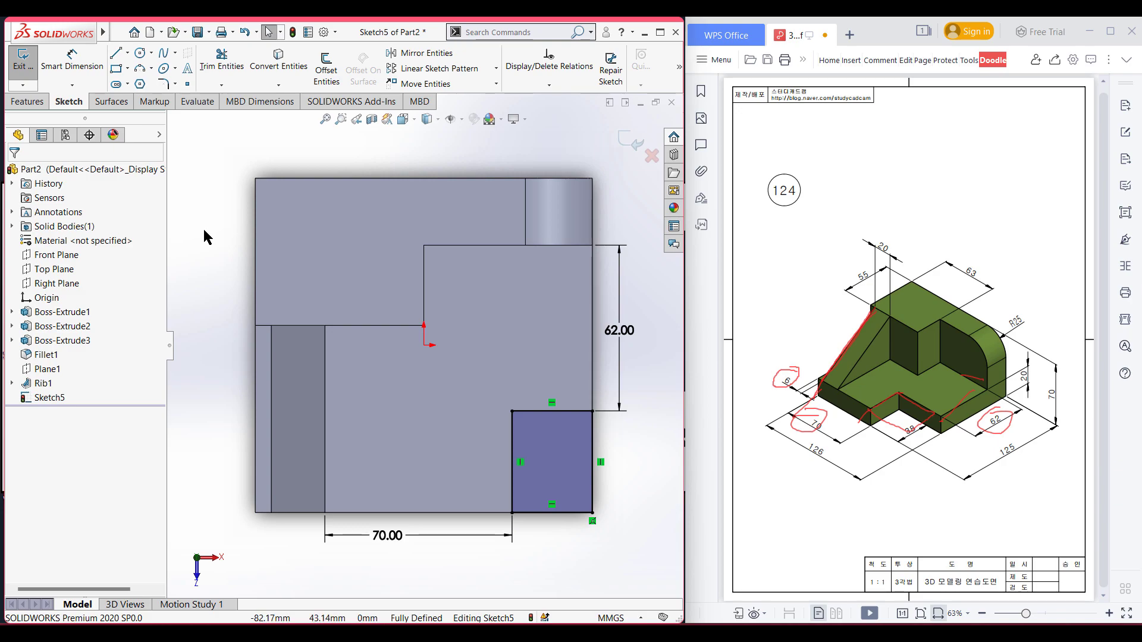
Delete the 70 mm dimension between the rectangle and the rib's inner edge.
double_click(388, 536)
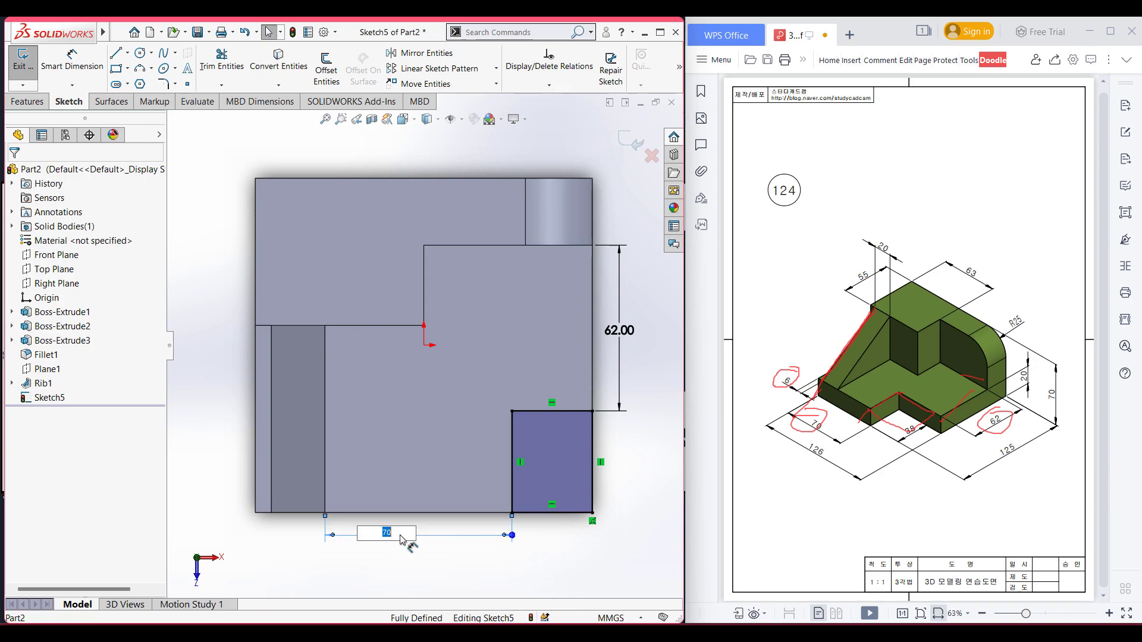
key("Return")
left_click(406, 538)
right_click(406, 538)
left_click(432, 482)
Dimension the rectangle's rib-side edge 70 mm from the plate's outer side edge.
left_click(61, 56)
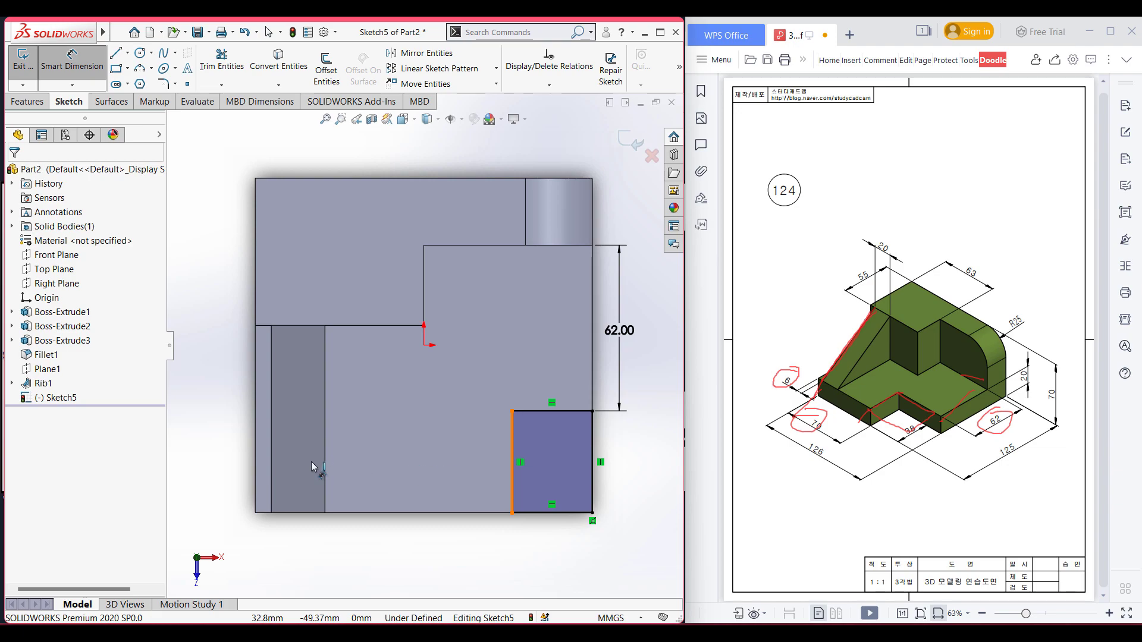
left_click(256, 461)
left_click(334, 546)
type("70")
key("Return")
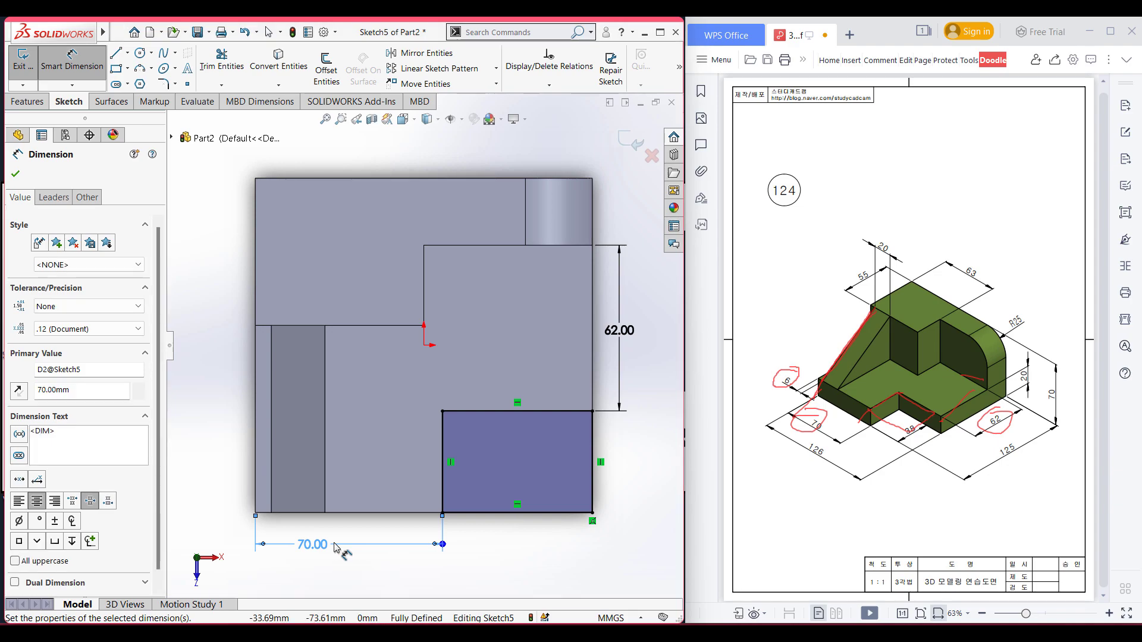
Cut the corner notch through the plate with a blind extruded cut of the rectangle, 25 mm deep.
key("ctrl+7")
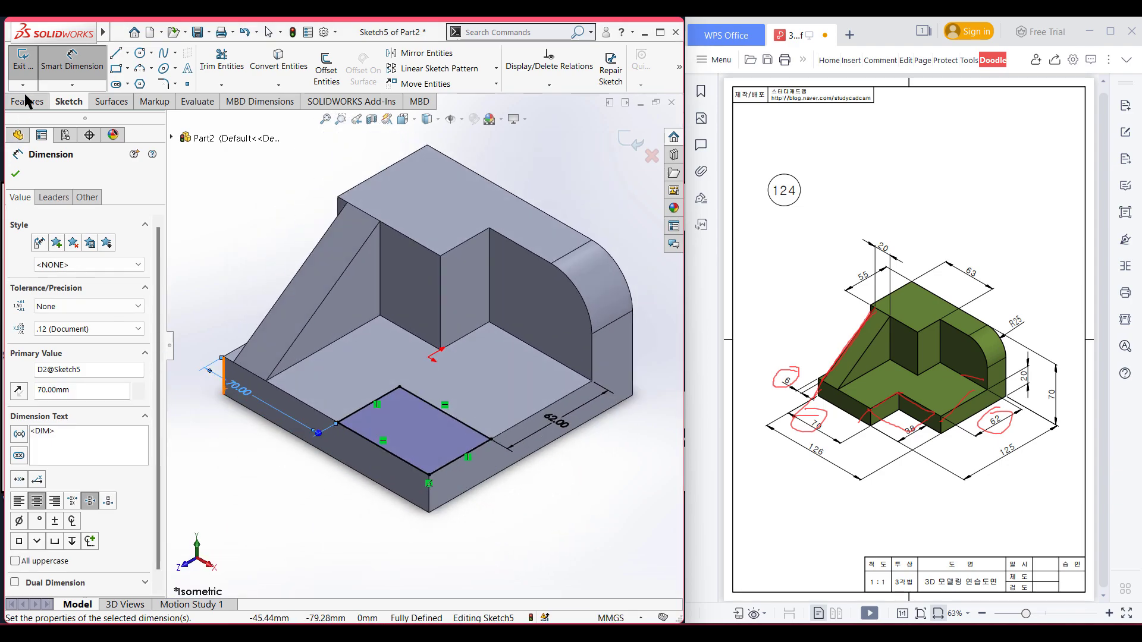
left_click(27, 101)
left_click(210, 70)
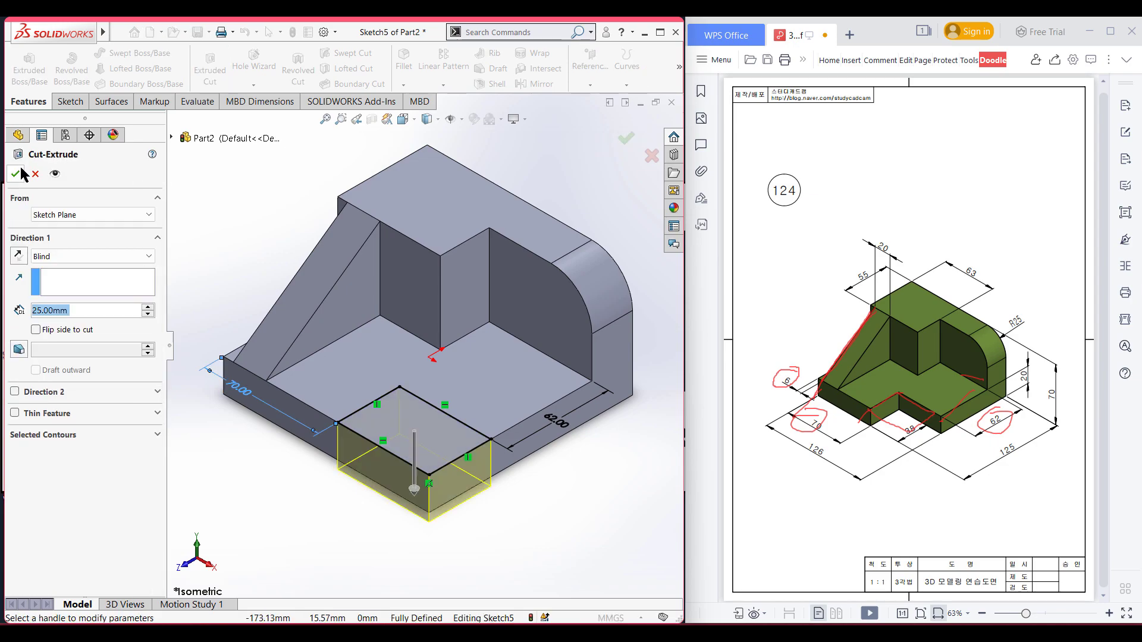
left_click(18, 172)
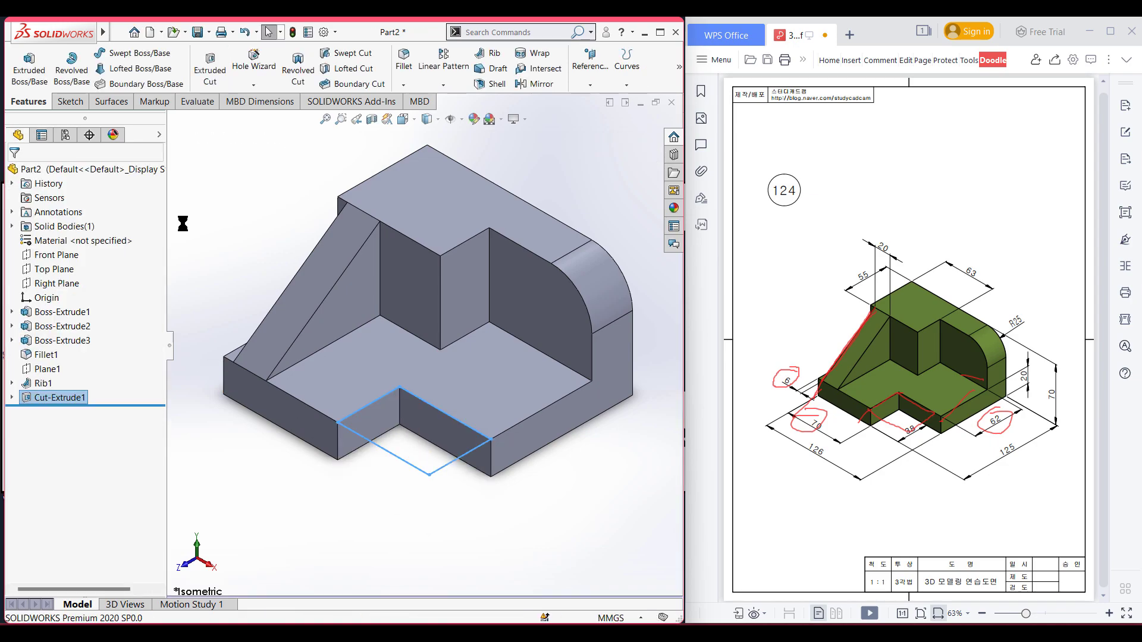
left_click(211, 226)
Undo all the red pen markings on the reference drawing.
left_click_drag(799, 282, 813, 277)
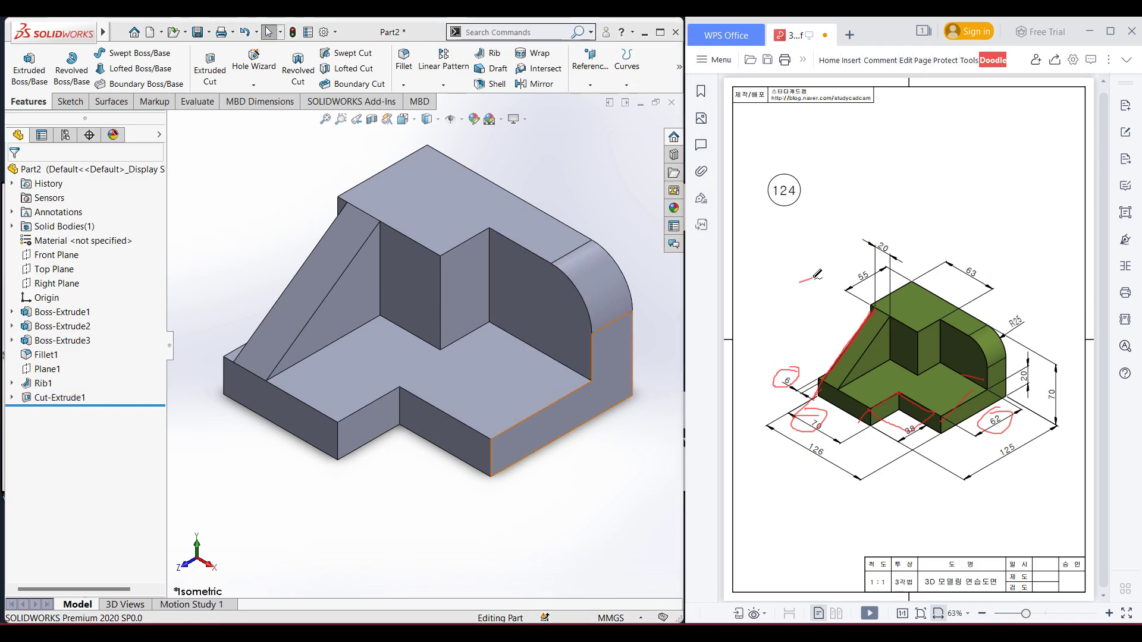
key("ctrl+z")
key("ctrl+z")
key("ctrl+z")
key("ctrl+z")
key("ctrl+z")
key("ctrl+z")
key("ctrl+z")
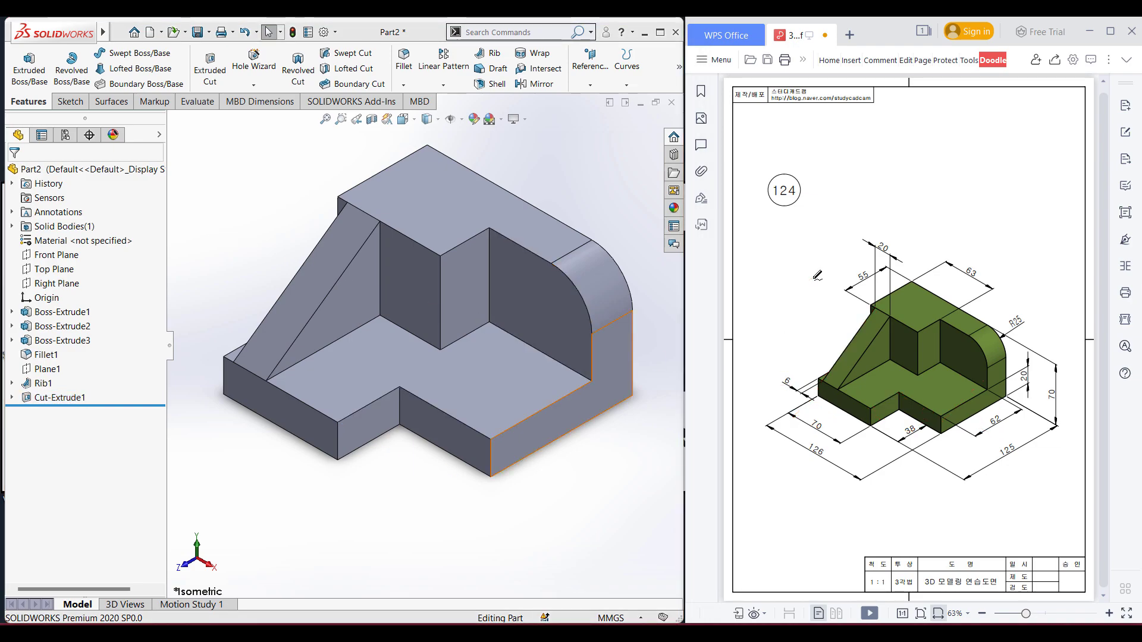
left_click(607, 492)
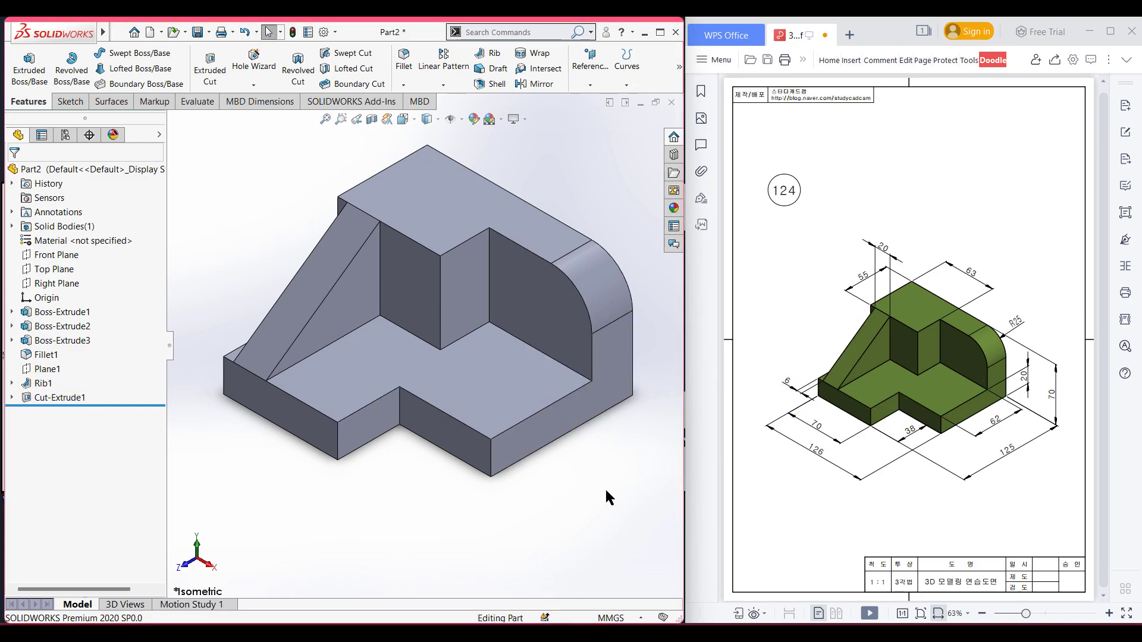